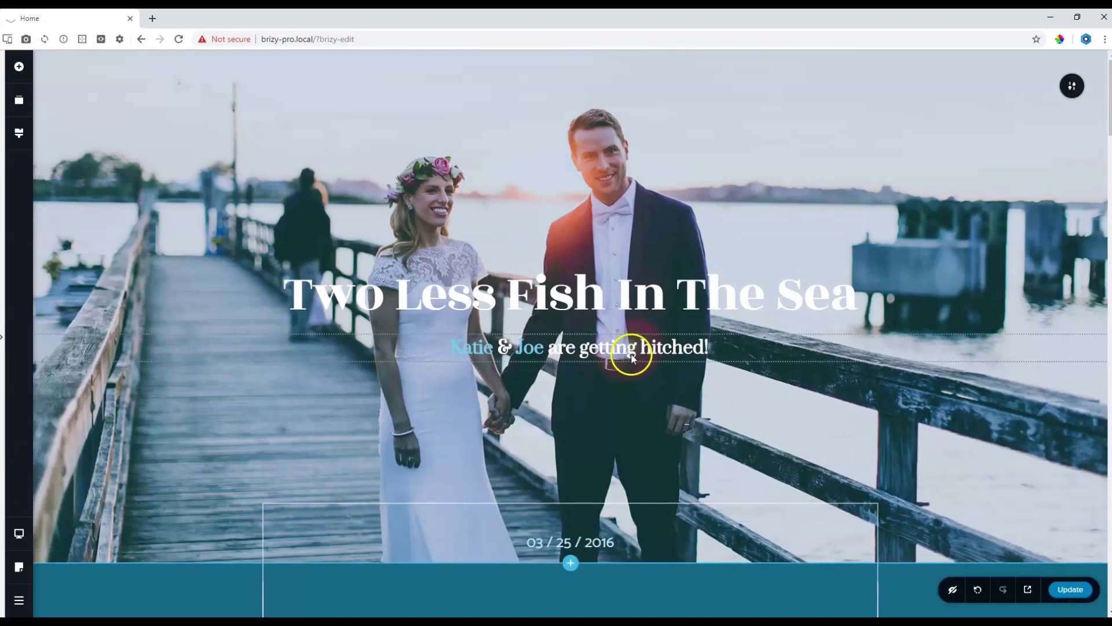
# - Open More Settings for the hero section from its gear icon
pyautogui.moveTo(1073, 94)
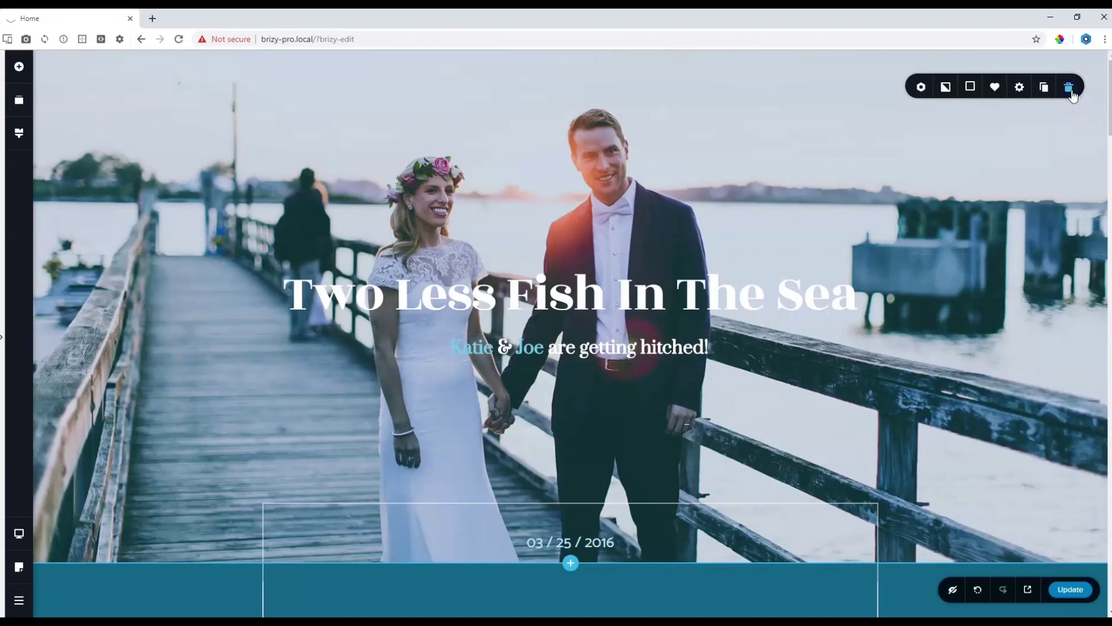
pyautogui.click(1020, 89)
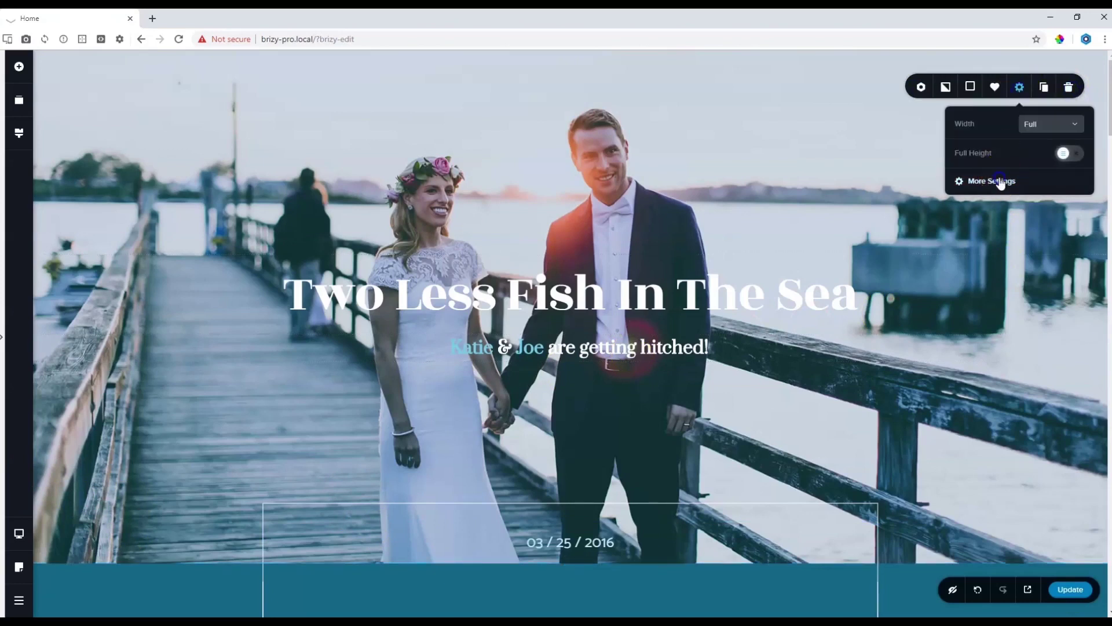
pyautogui.click(998, 183)
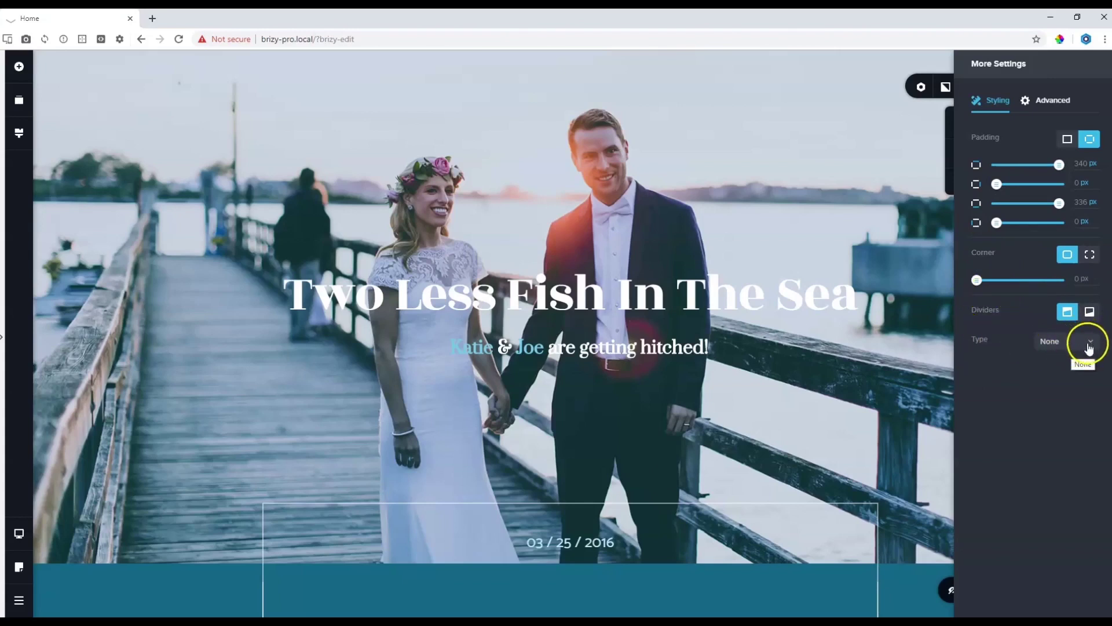
# - Browse the Dividers Type shapes and pick the slanted divider for the hero's top
pyautogui.click(1089, 346)
pyautogui.scroll(-5, 1070, 393)
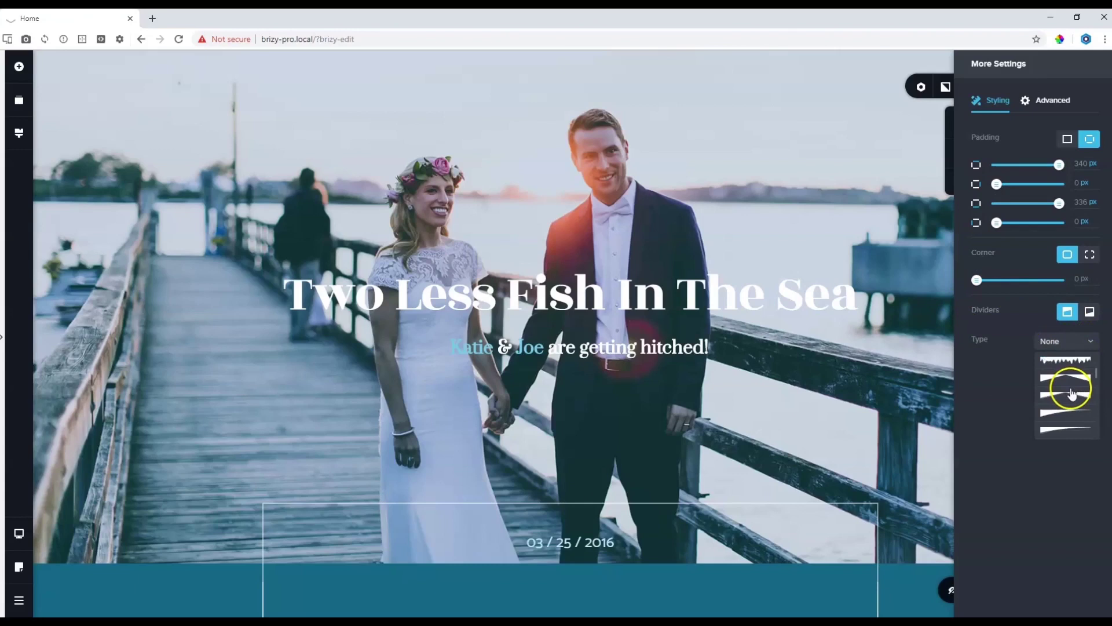
pyautogui.scroll(-2, 1072, 392)
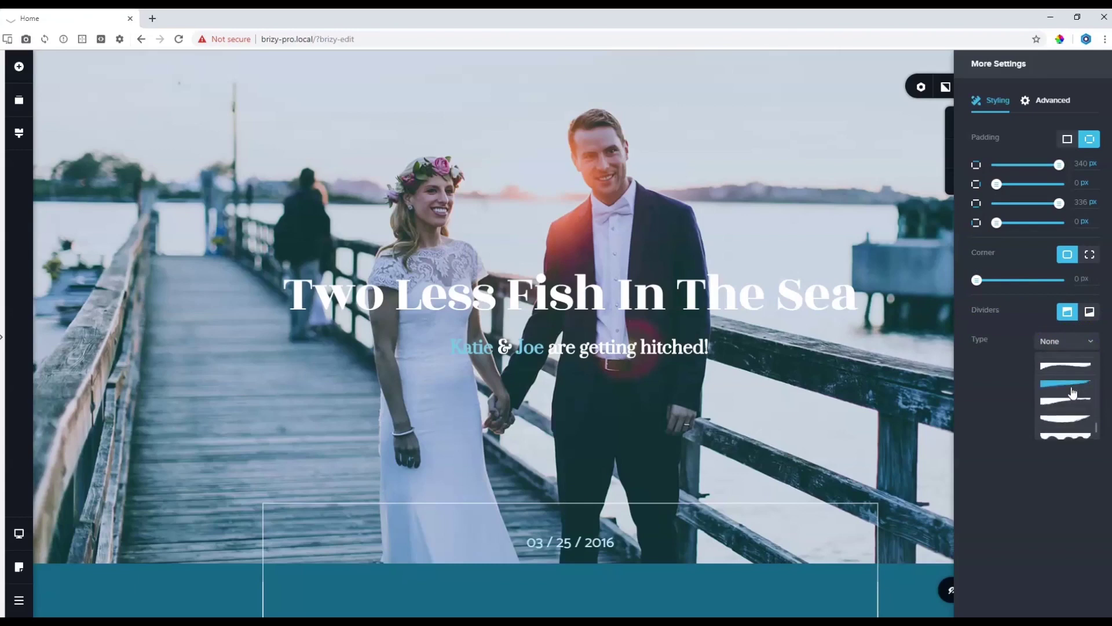
pyautogui.scroll(7, 1074, 391)
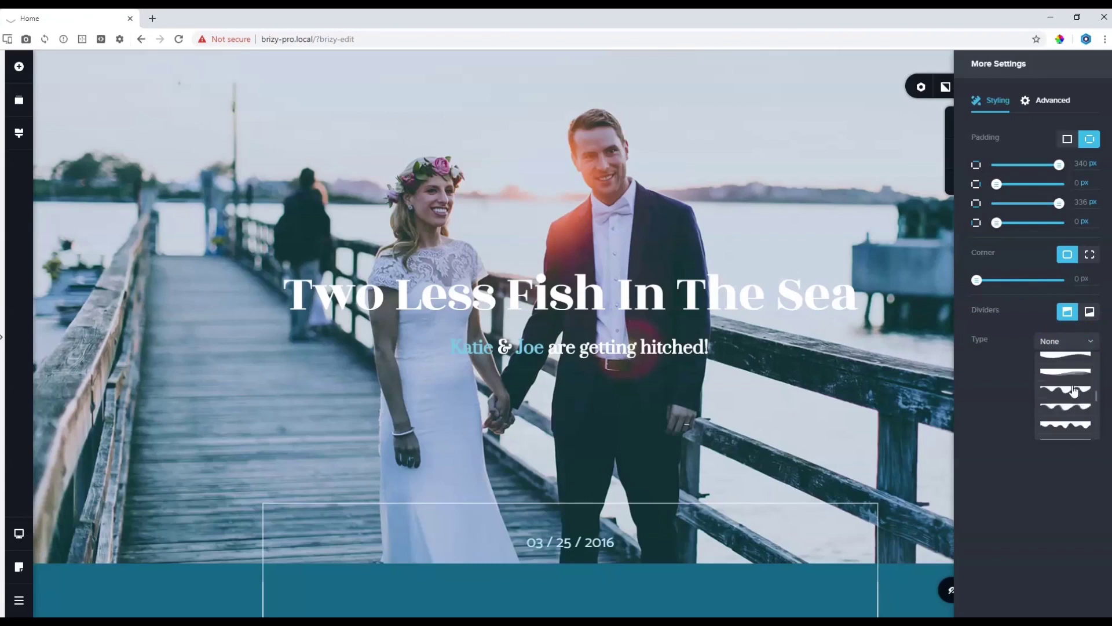
pyautogui.click(1060, 368)
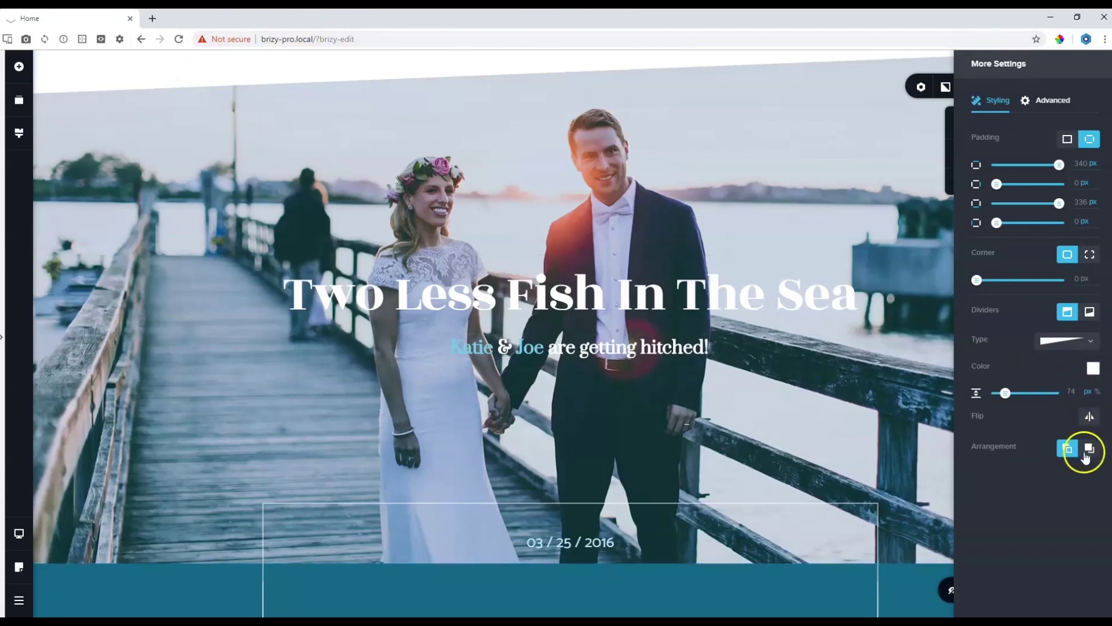
# - Try several swatches, then colour the top slanted divider white (#FFFFFF)
pyautogui.click(1093, 368)
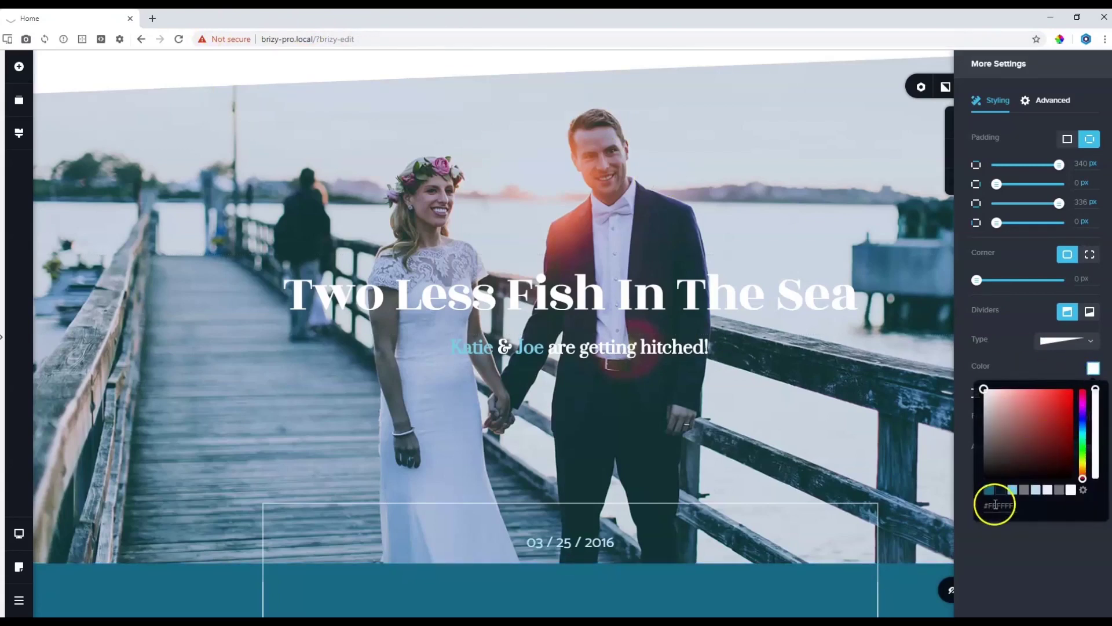
pyautogui.click(1000, 489)
pyautogui.click(1023, 492)
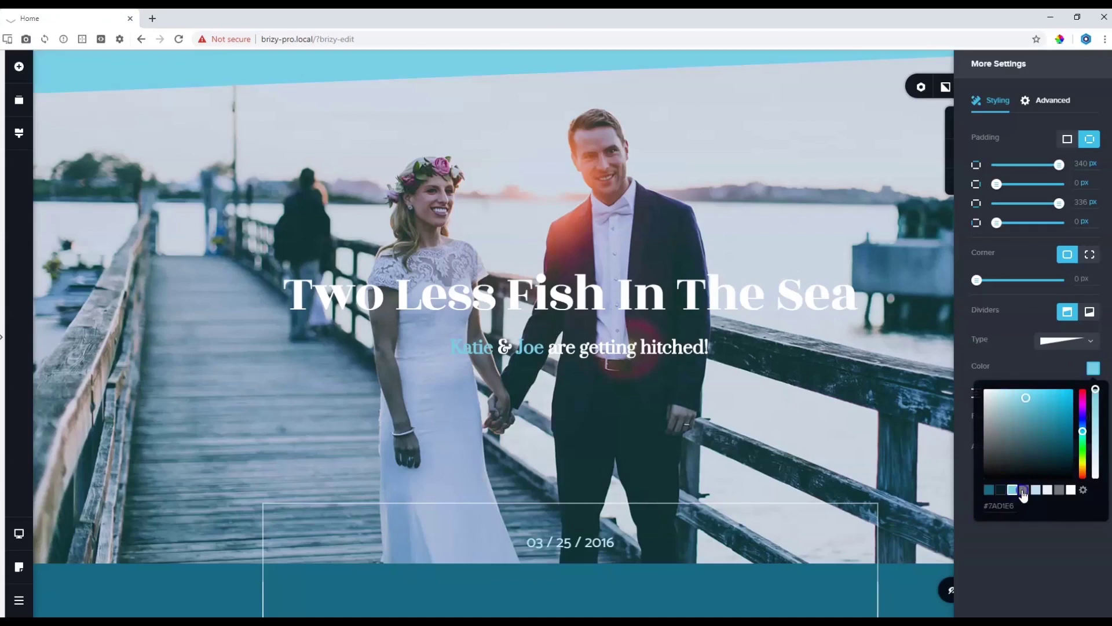
pyautogui.click(992, 491)
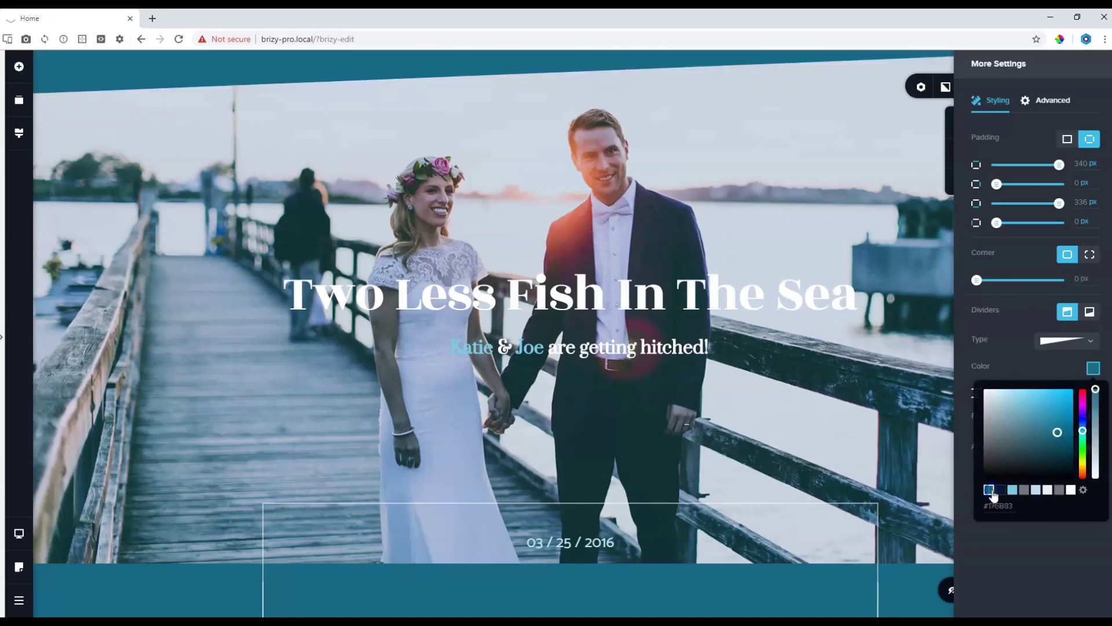
pyautogui.click(1071, 490)
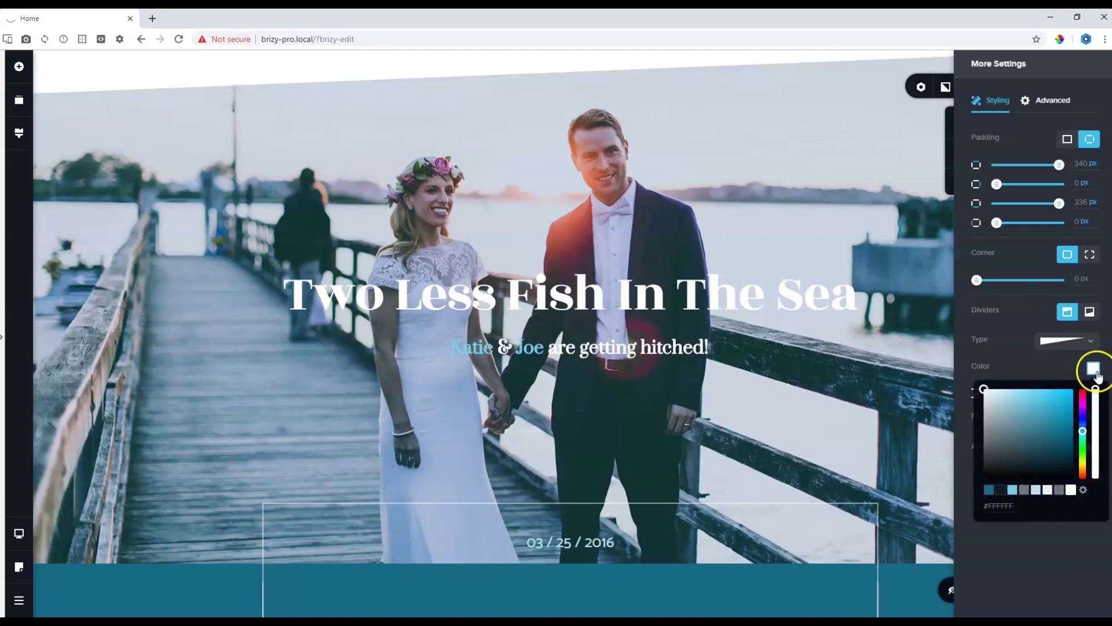
pyautogui.click(1093, 368)
# - Set the top divider to 94 px high, leaving it fully opaque white and unflipped
pyautogui.moveTo(1005, 394)
pyautogui.mouseDown()
pyautogui.moveTo(1034, 393)
pyautogui.moveTo(1007, 393)
pyautogui.mouseUp()
pyautogui.click(1093, 368)
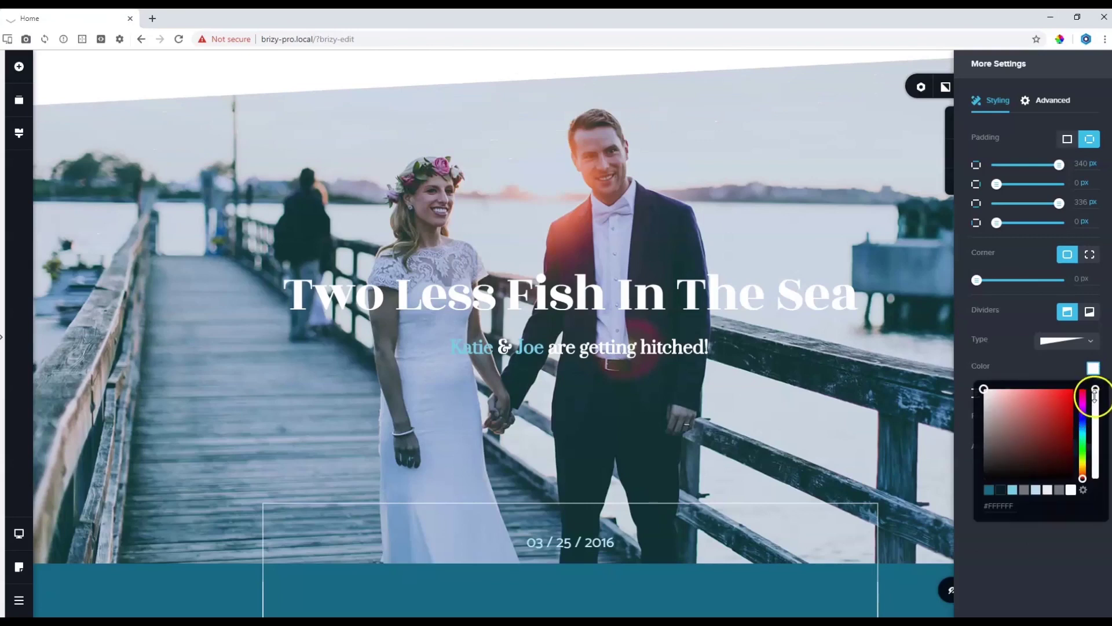
pyautogui.moveTo(1093, 416); pyautogui.dragTo(1093, 447)
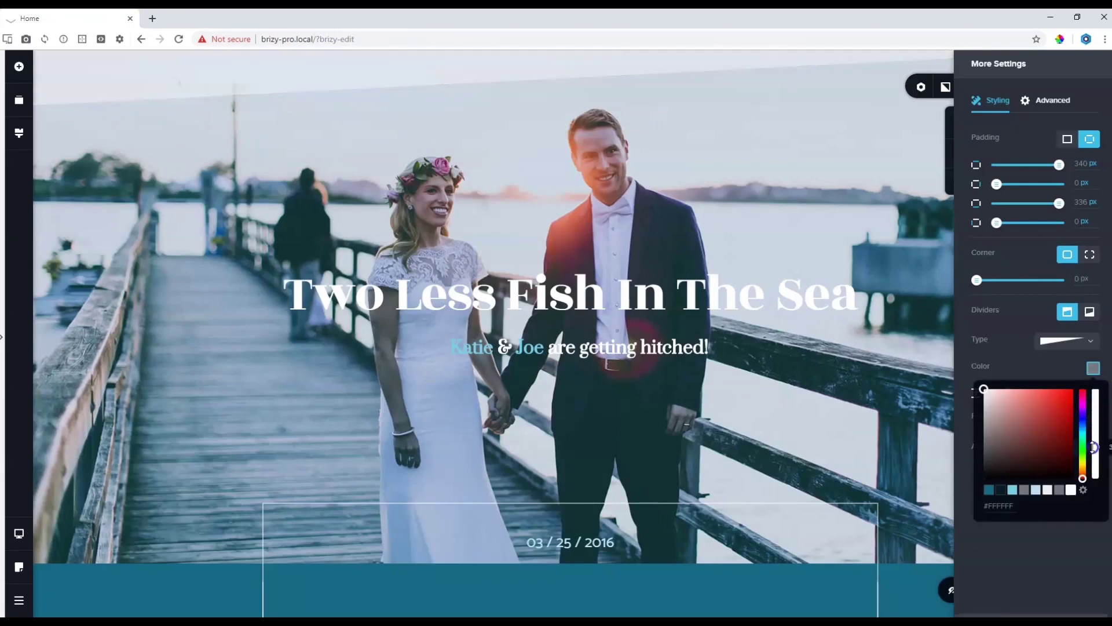
pyautogui.moveTo(1095, 398); pyautogui.dragTo(1095, 389)
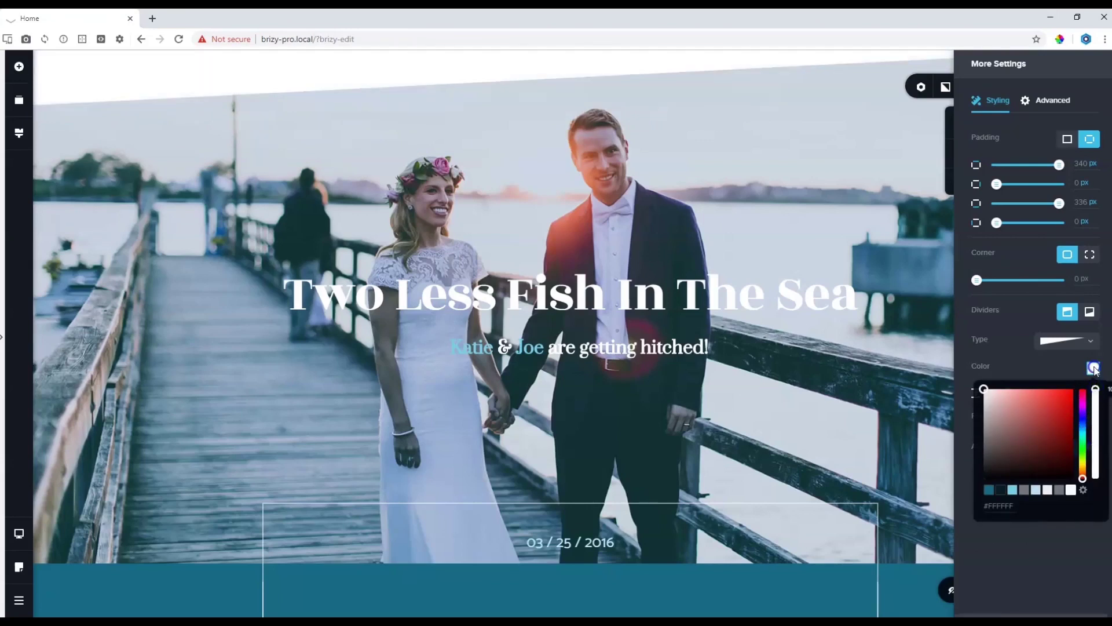
pyautogui.click(1094, 369)
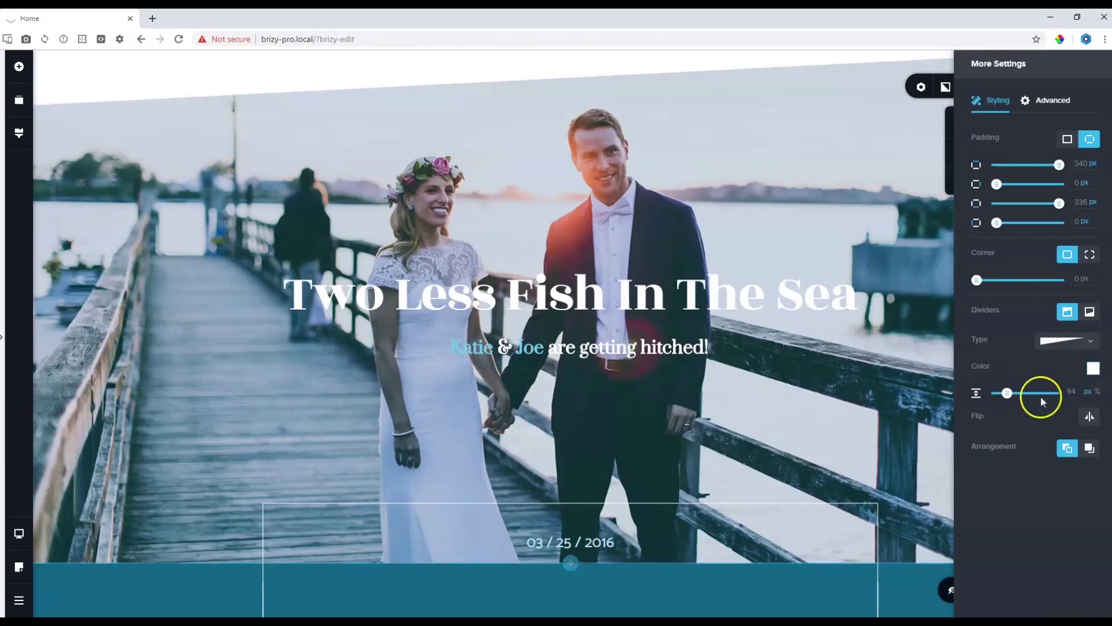
pyautogui.click(1091, 416)
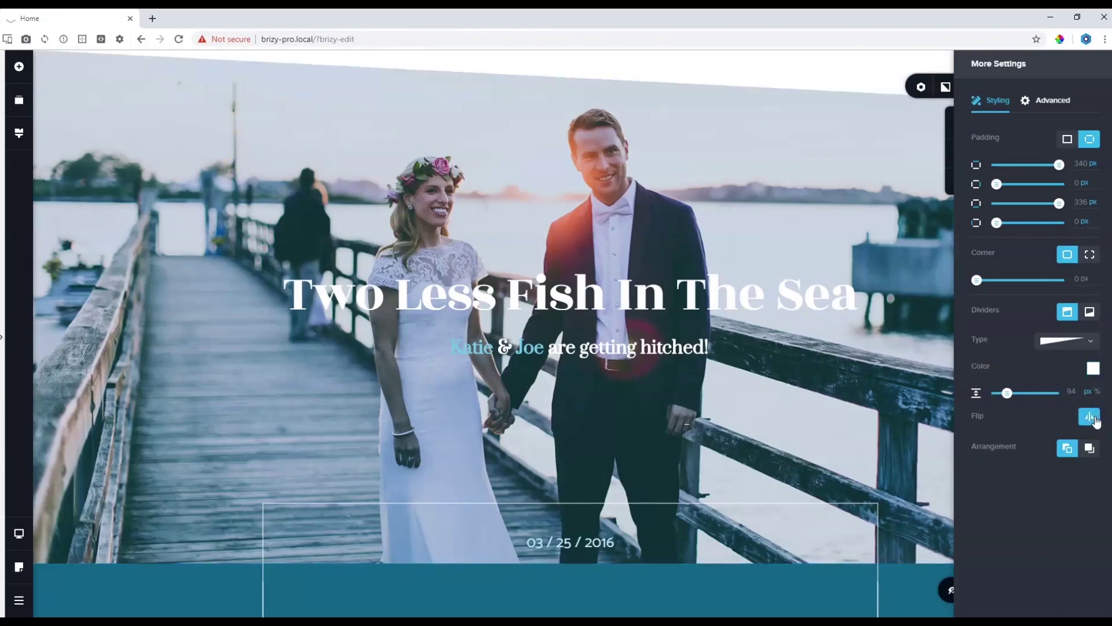
pyautogui.click(1094, 418)
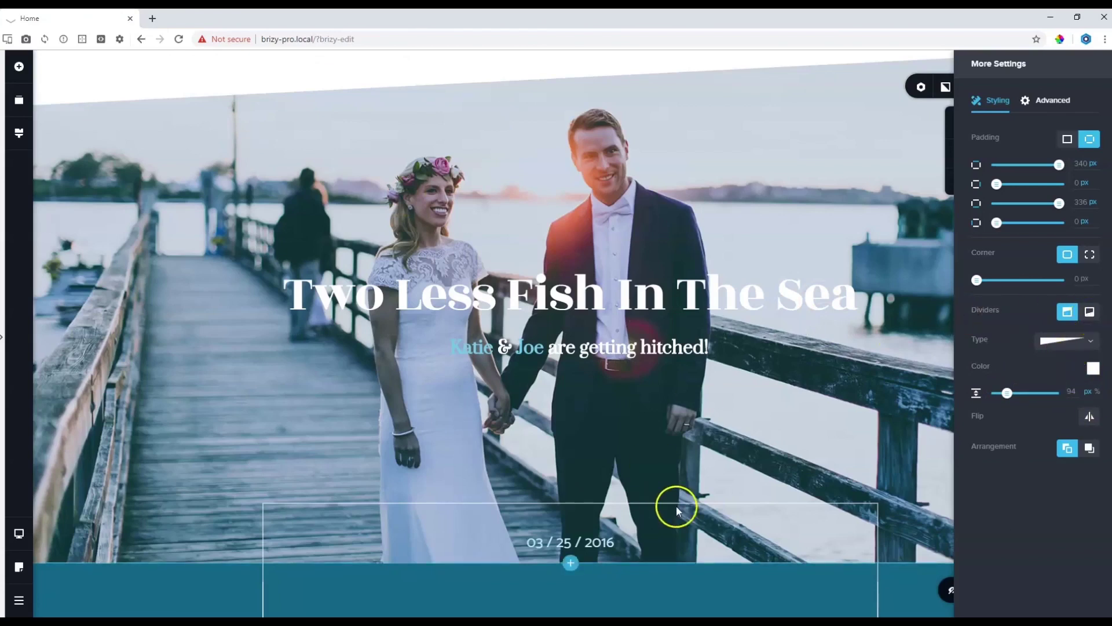
# - Add a slanted divider to the hero section's bottom edge
pyautogui.scroll(-4, 757, 507)
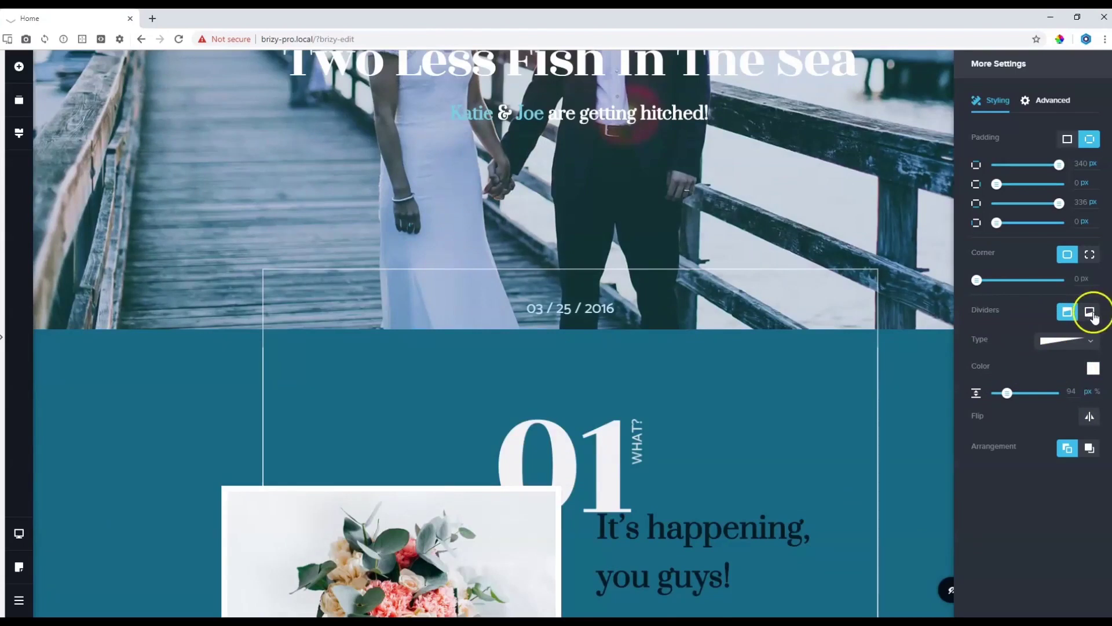
pyautogui.click(1090, 313)
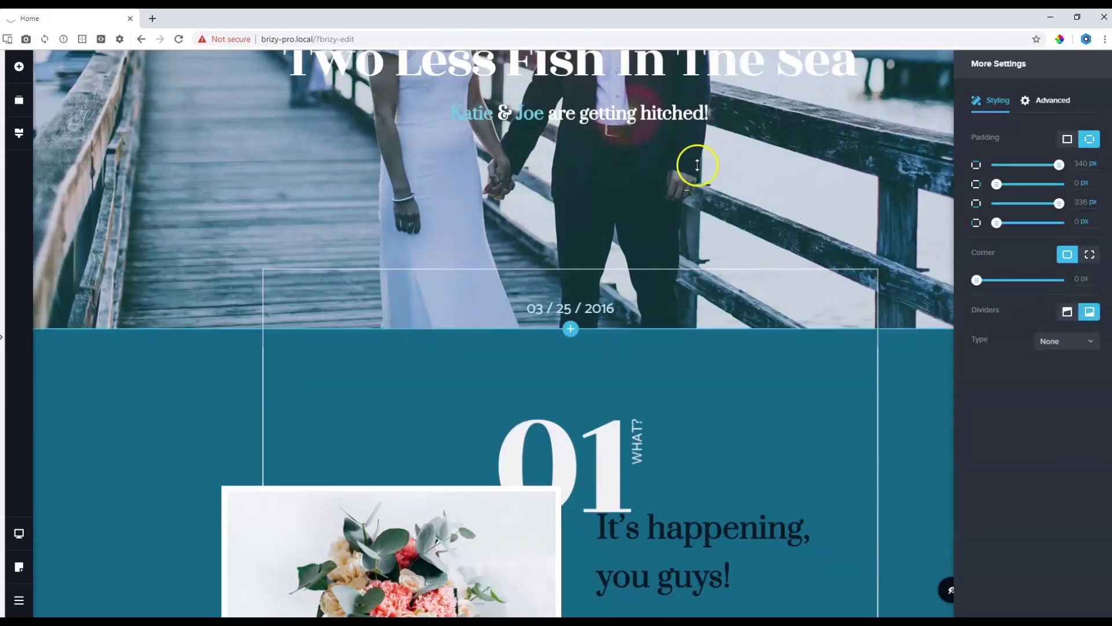
pyautogui.click(1067, 341)
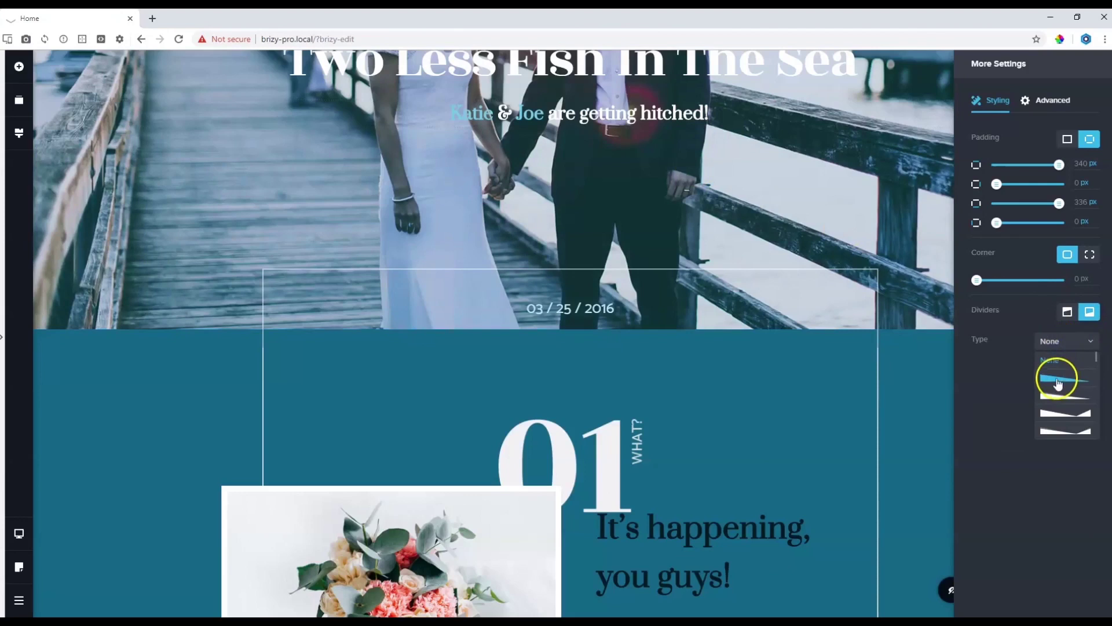
pyautogui.click(1059, 380)
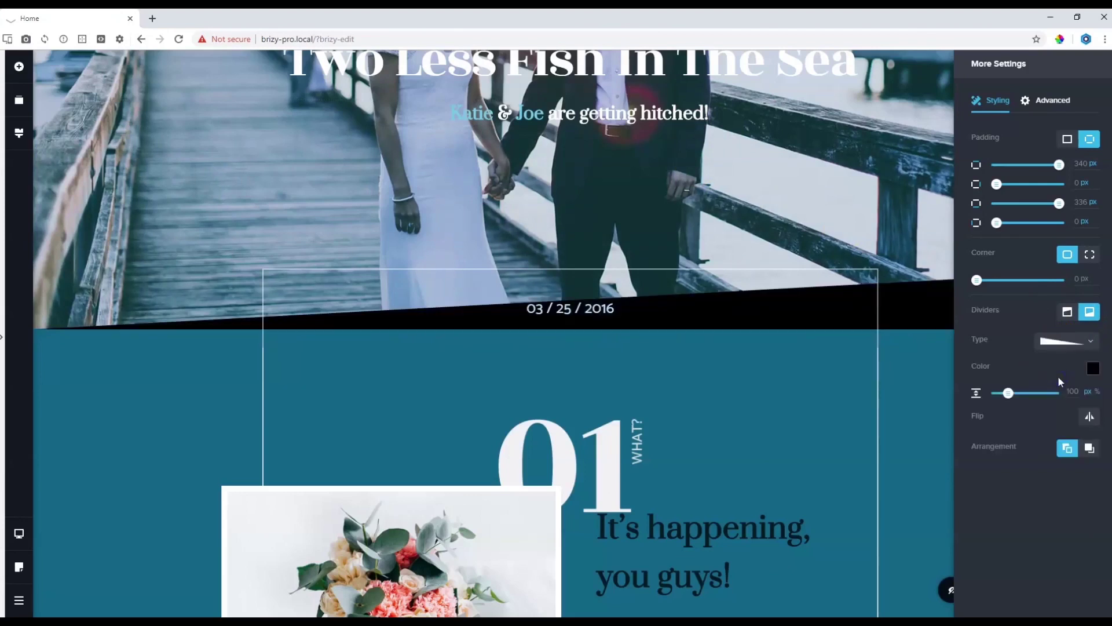
# - Colour the hero's bottom divider dark teal (#176B83)
pyautogui.click(1093, 369)
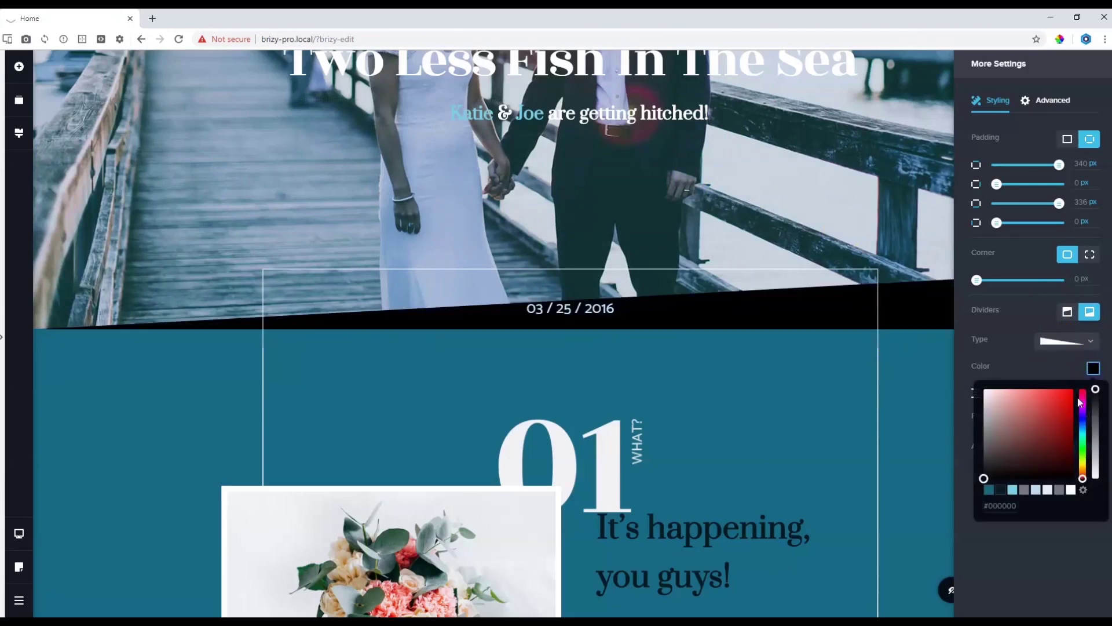
pyautogui.click(1071, 489)
pyautogui.scroll(4, 867, 435)
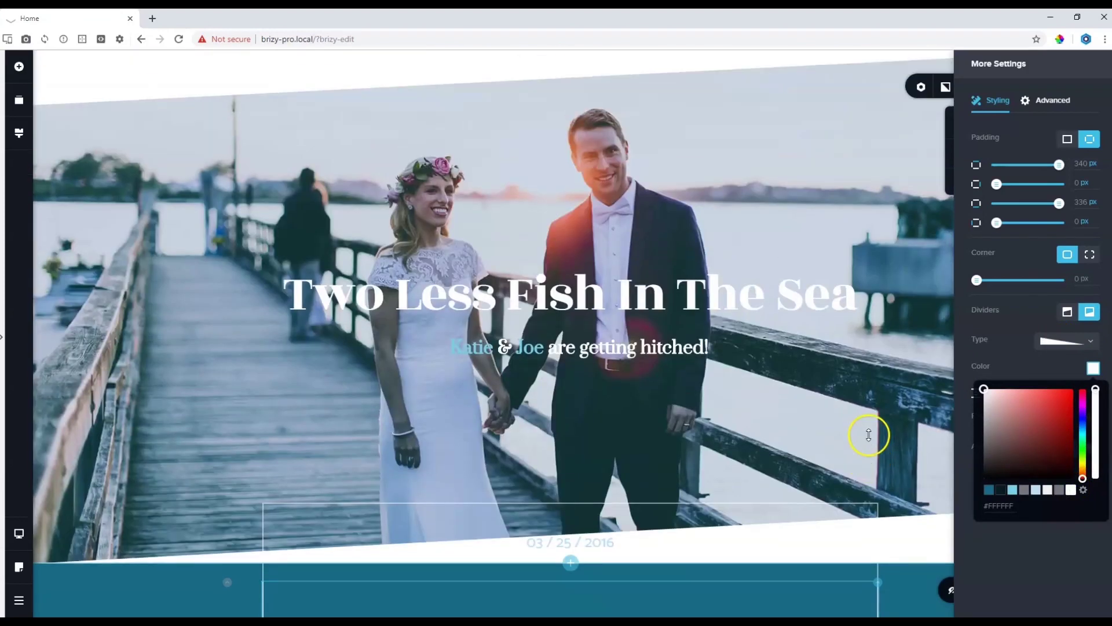
pyautogui.scroll(-2, 868, 434)
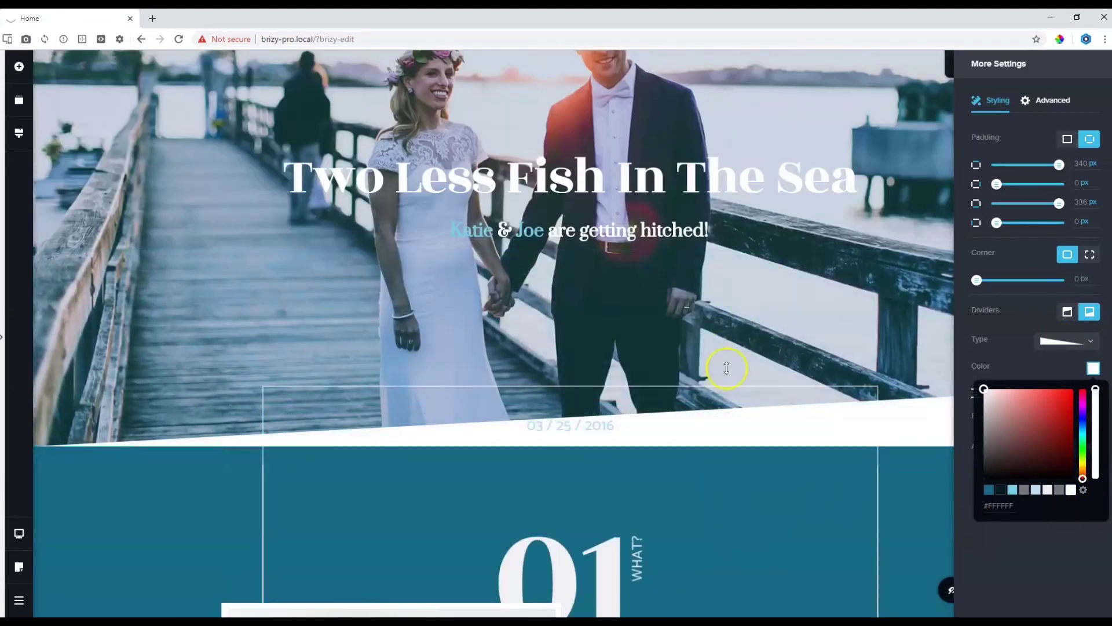
pyautogui.scroll(-2, 727, 368)
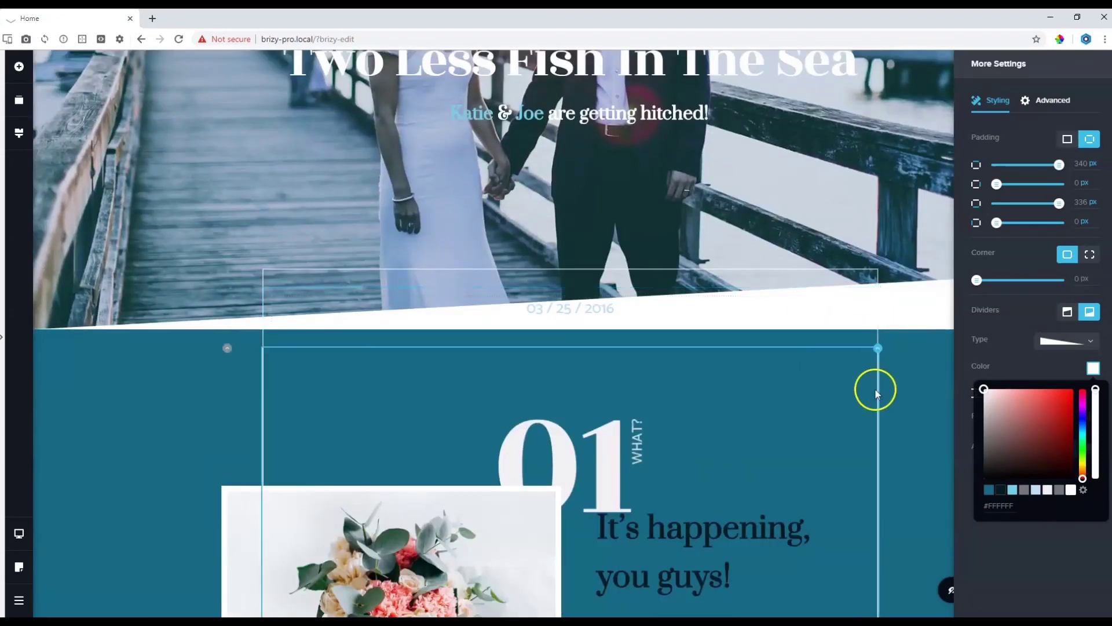
pyautogui.click(989, 490)
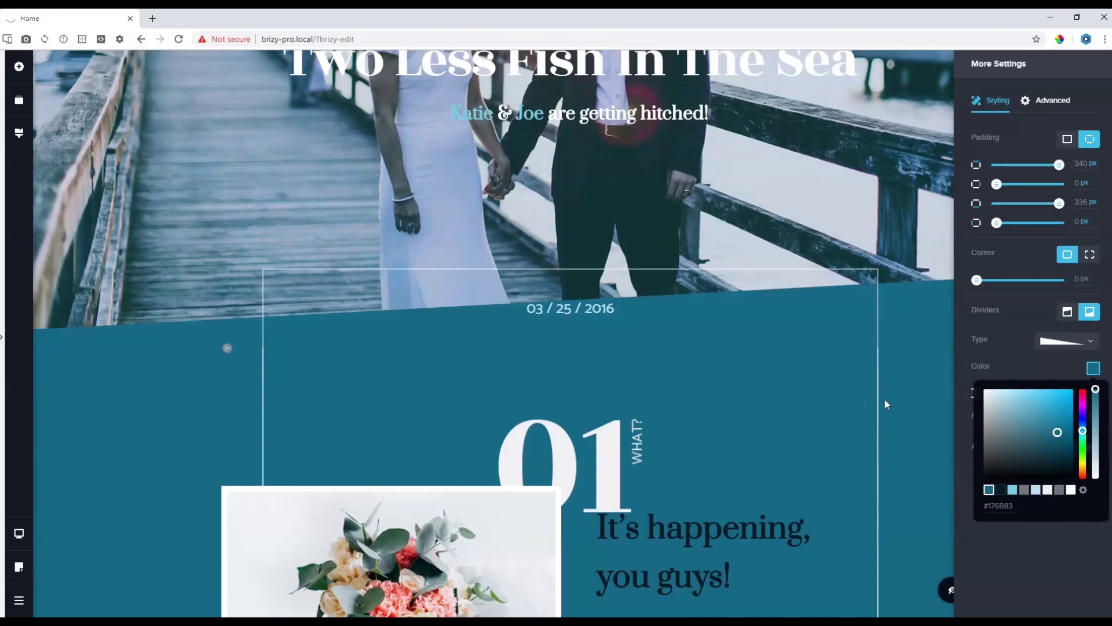
# - Set the hero's couple-photo background Parallax to Fixed and scroll to check it
pyautogui.scroll(4, 885, 404)
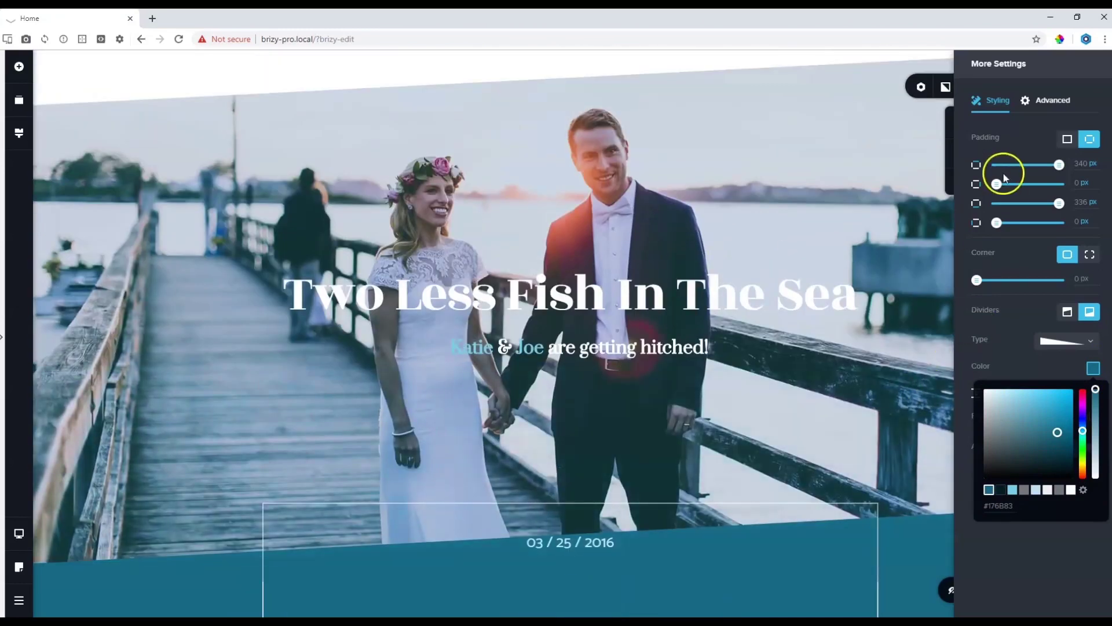
pyautogui.click(946, 86)
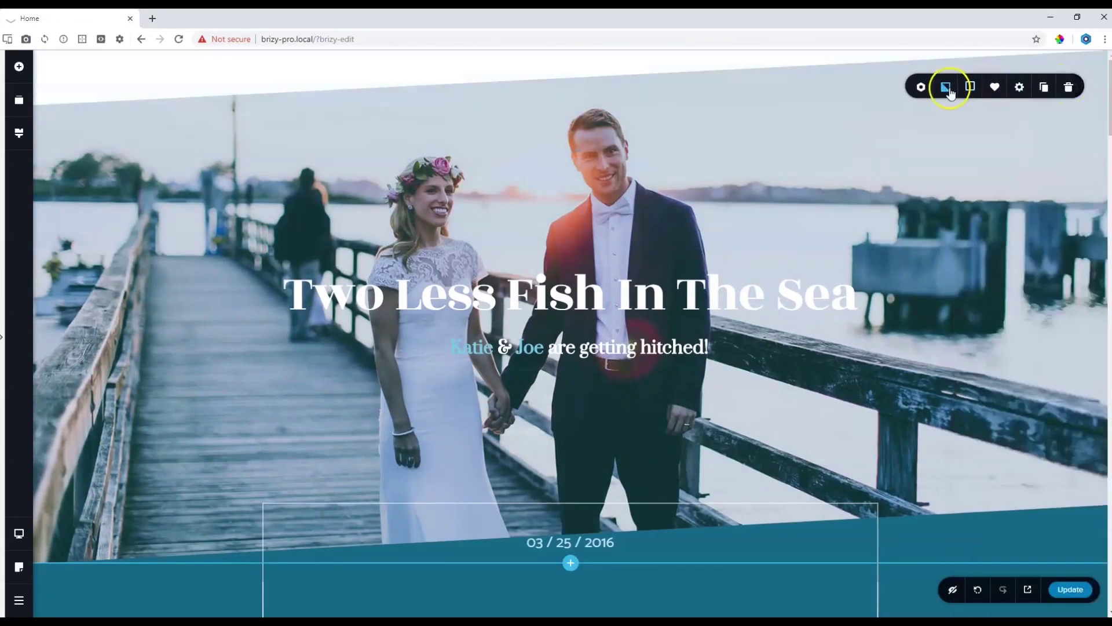
pyautogui.click(946, 87)
pyautogui.click(960, 228)
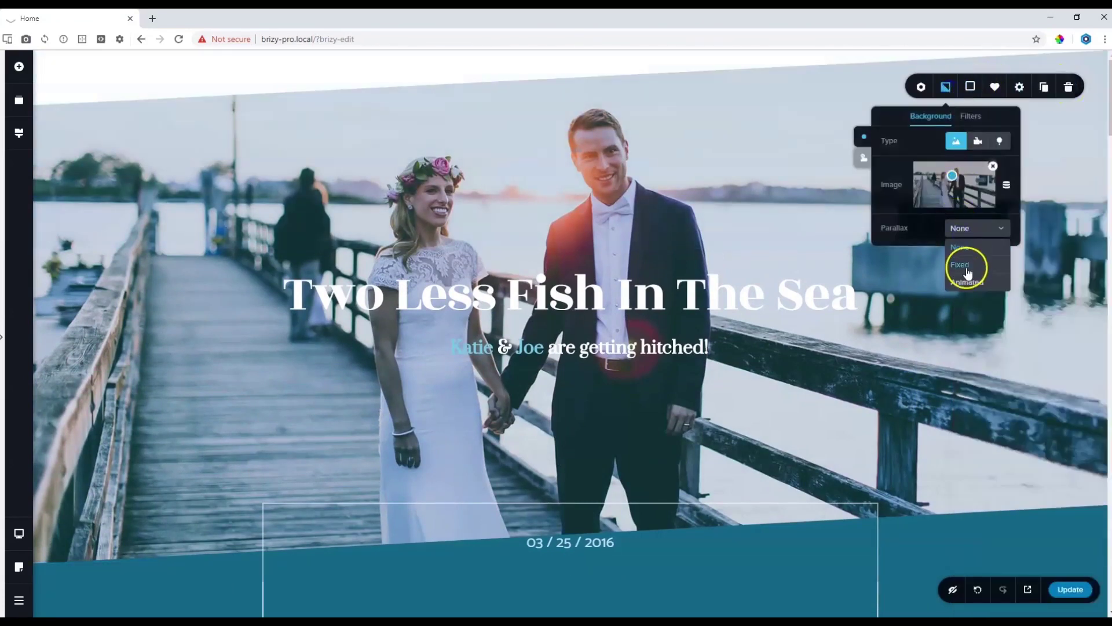
pyautogui.click(962, 265)
pyautogui.scroll(-2, 782, 244)
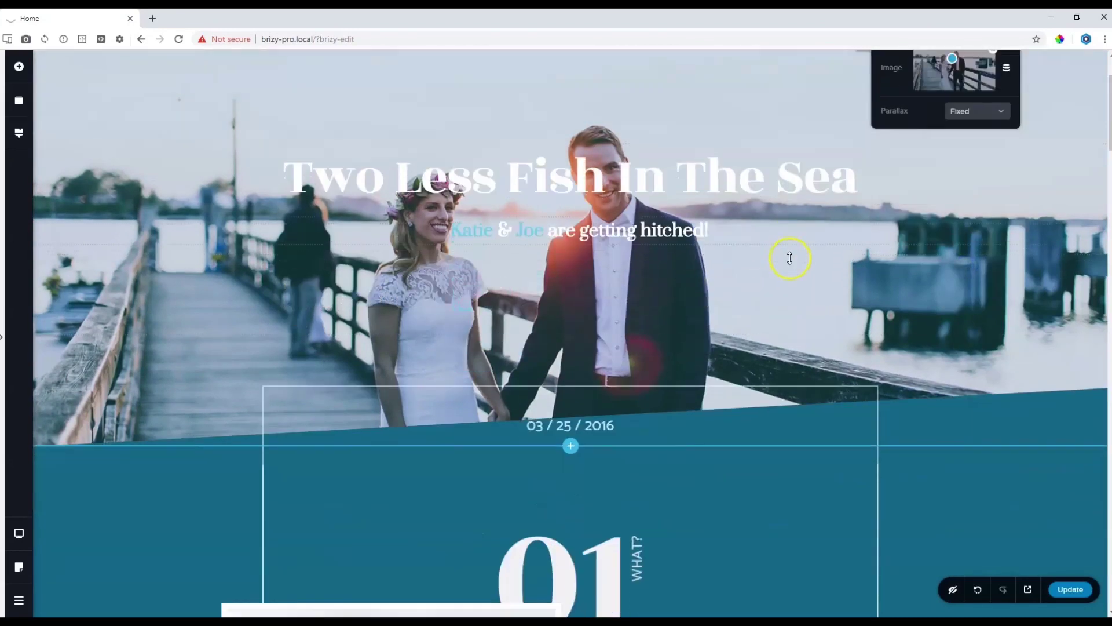
pyautogui.scroll(2, 791, 257)
pyautogui.scroll(-5, 808, 295)
pyautogui.scroll(-1, 813, 313)
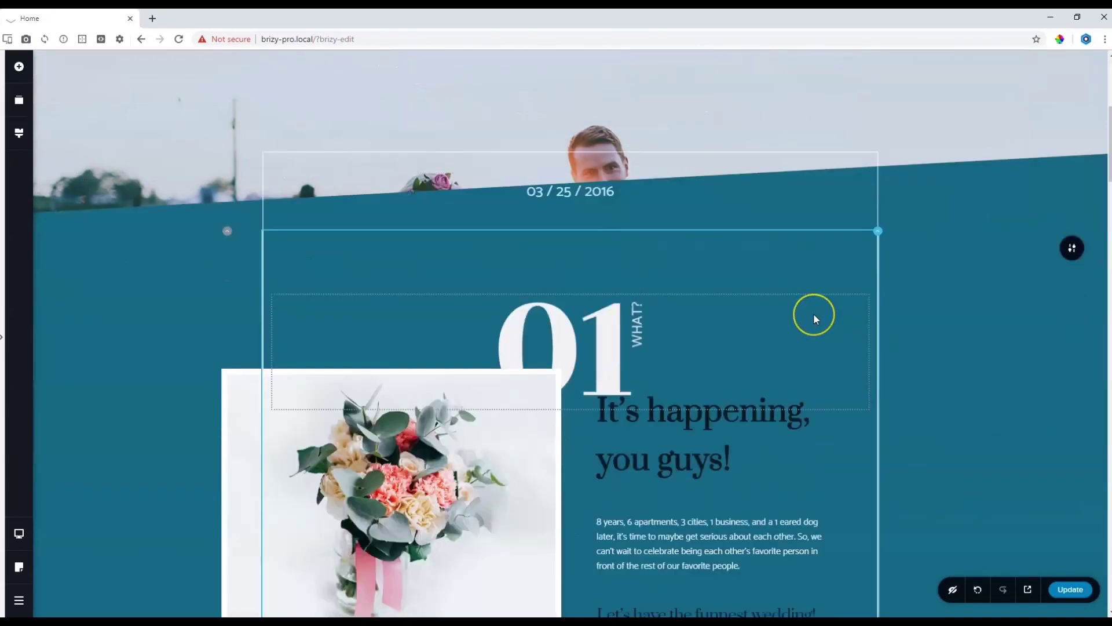
pyautogui.scroll(6, 814, 316)
pyautogui.scroll(-4, 813, 319)
pyautogui.scroll(4, 813, 318)
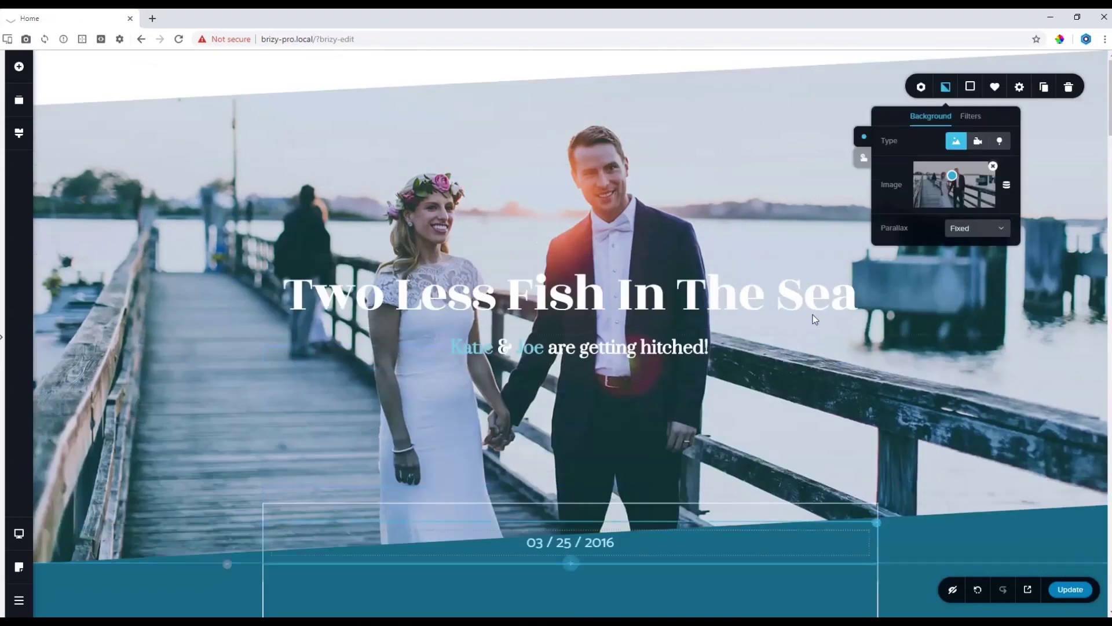
pyautogui.scroll(-8, 812, 318)
pyautogui.scroll(-8, 810, 323)
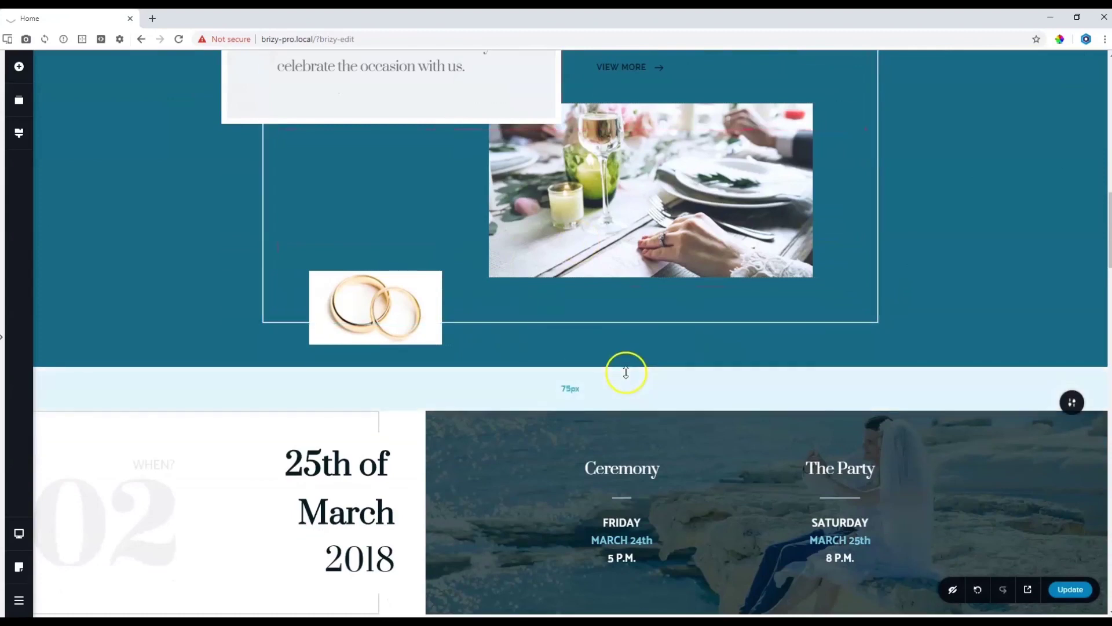
# - Open the More Settings Styling panel for the teal '01 It's happening' section
pyautogui.scroll(8, 747, 396)
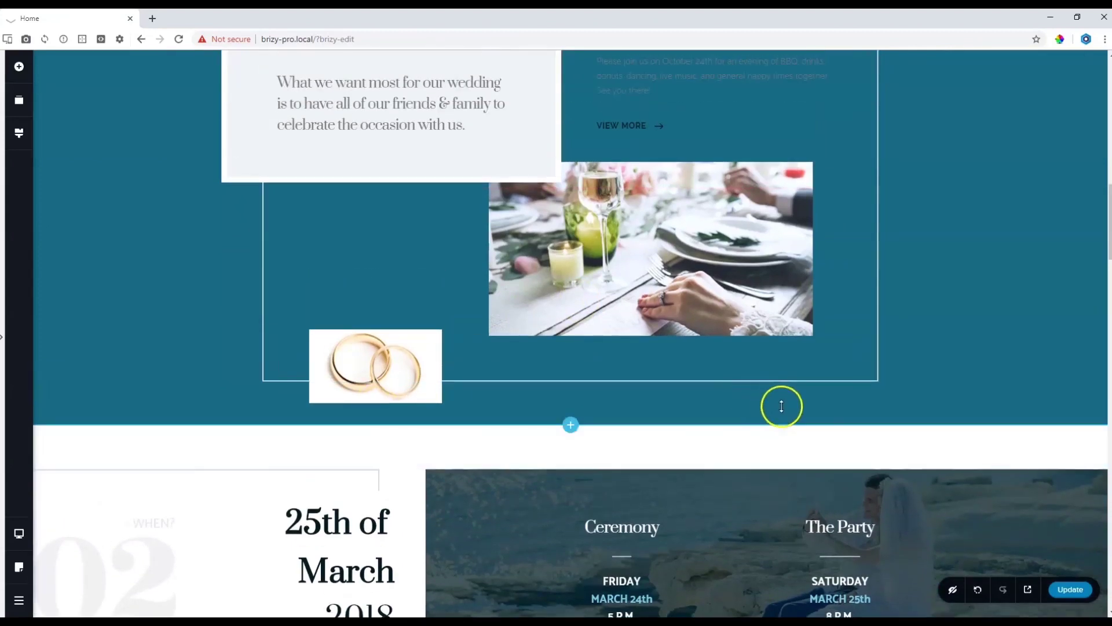
pyautogui.click(1073, 71)
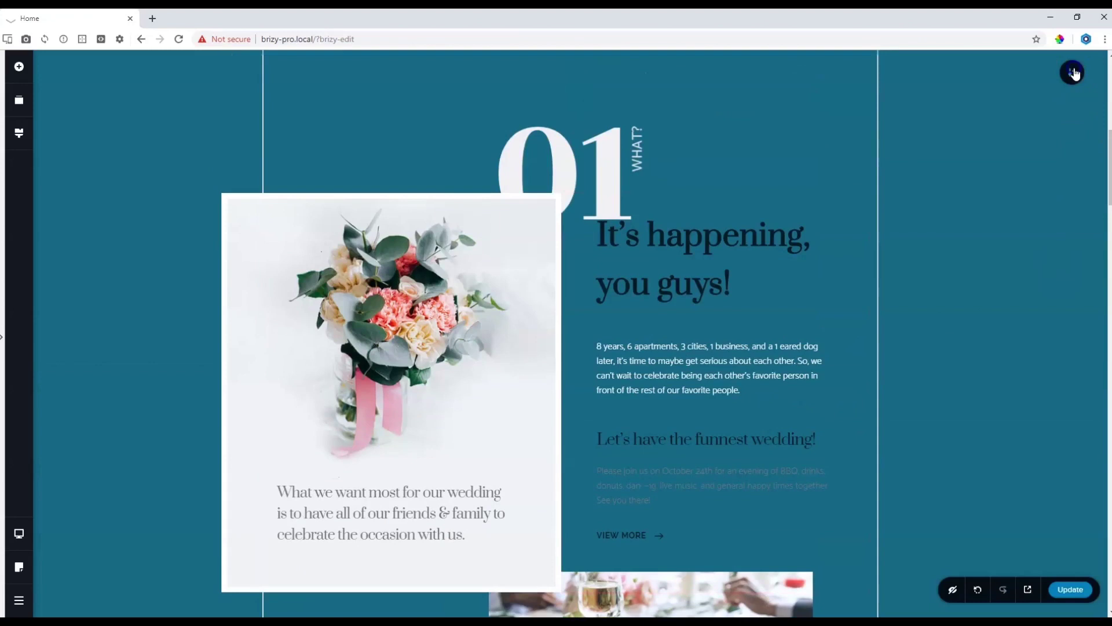
pyautogui.click(1021, 72)
pyautogui.click(982, 196)
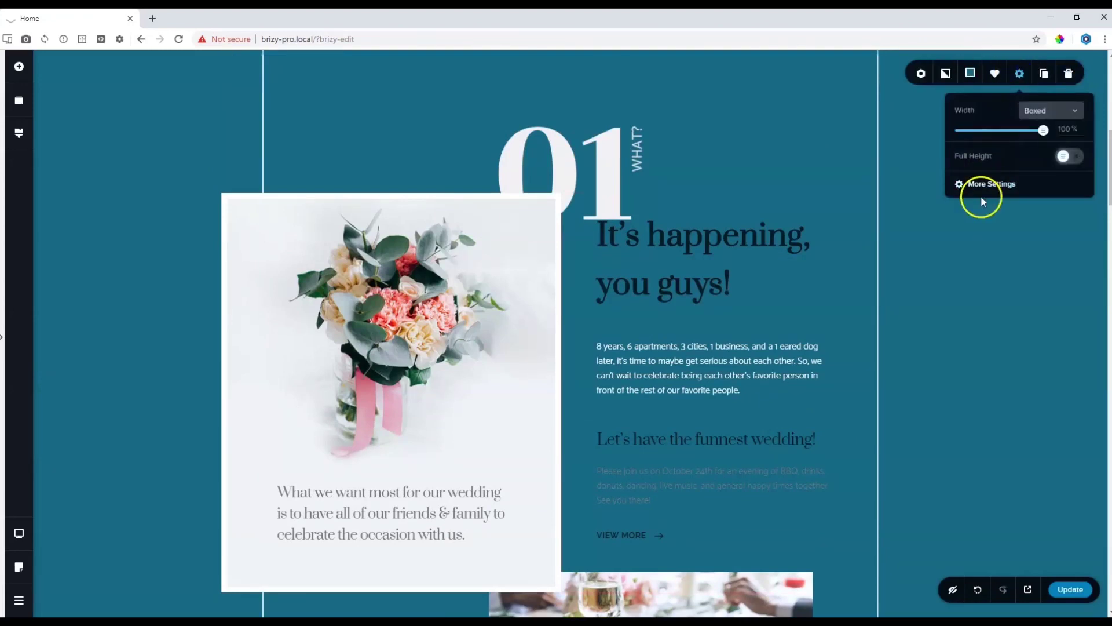
pyautogui.scroll(-7, 734, 211)
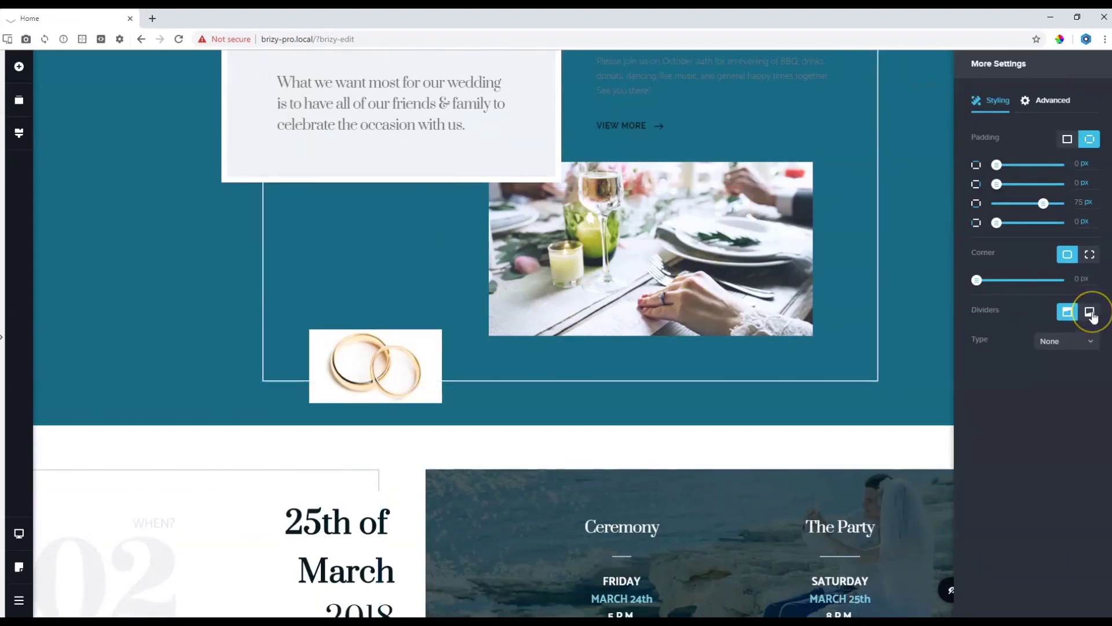
# - Add a flipped wave-shaped bottom divider to the '01 It's happening' section
pyautogui.click(1094, 313)
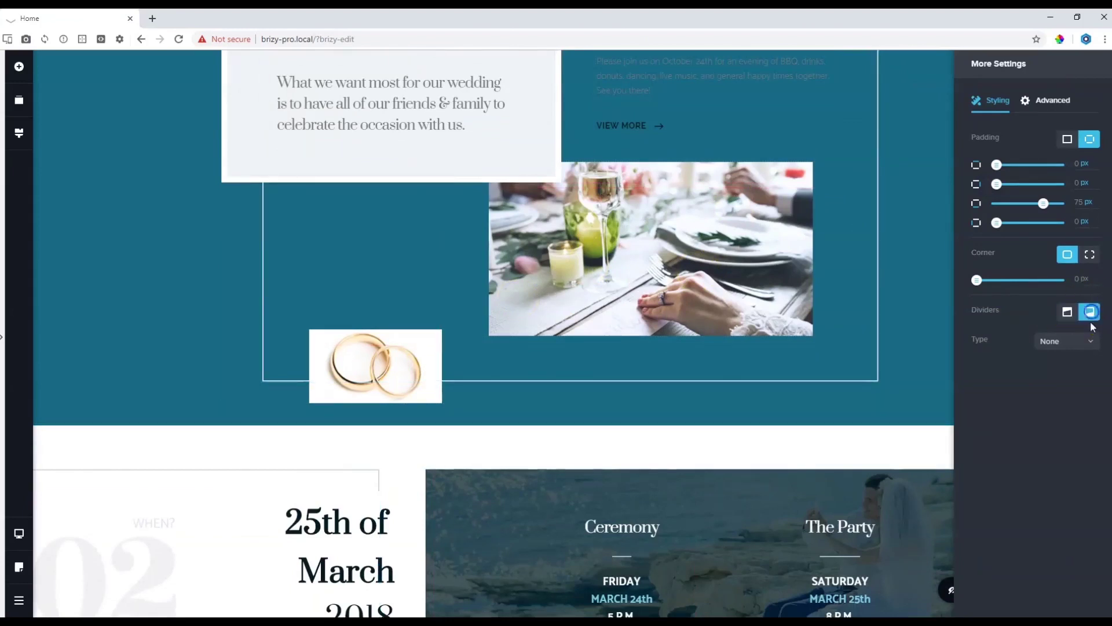
pyautogui.click(1084, 341)
pyautogui.scroll(-4, 1084, 404)
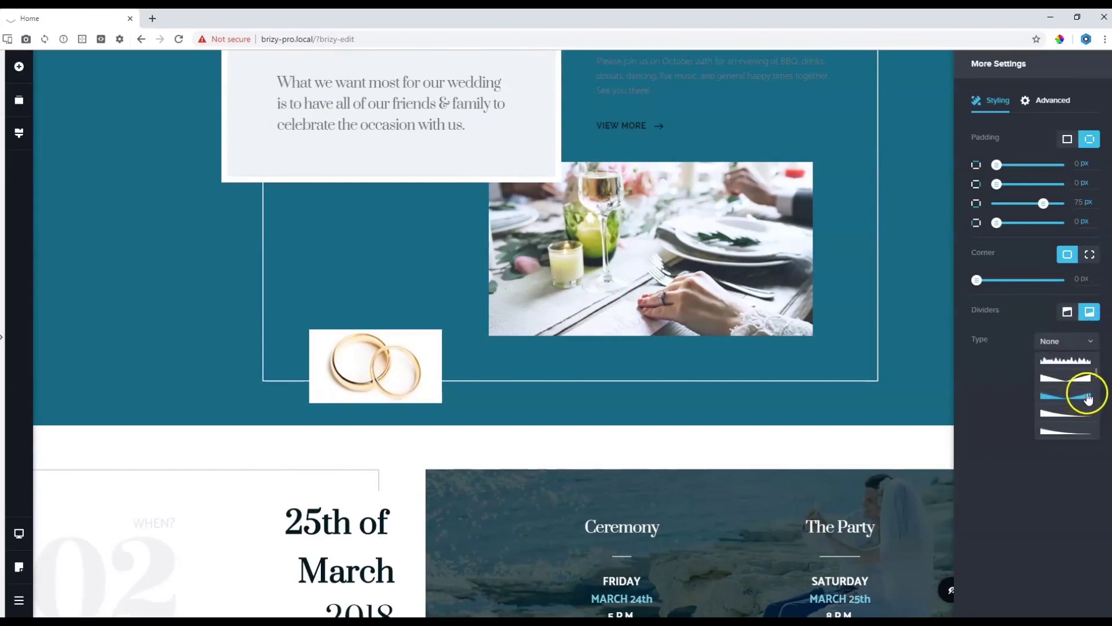
pyautogui.click(1066, 396)
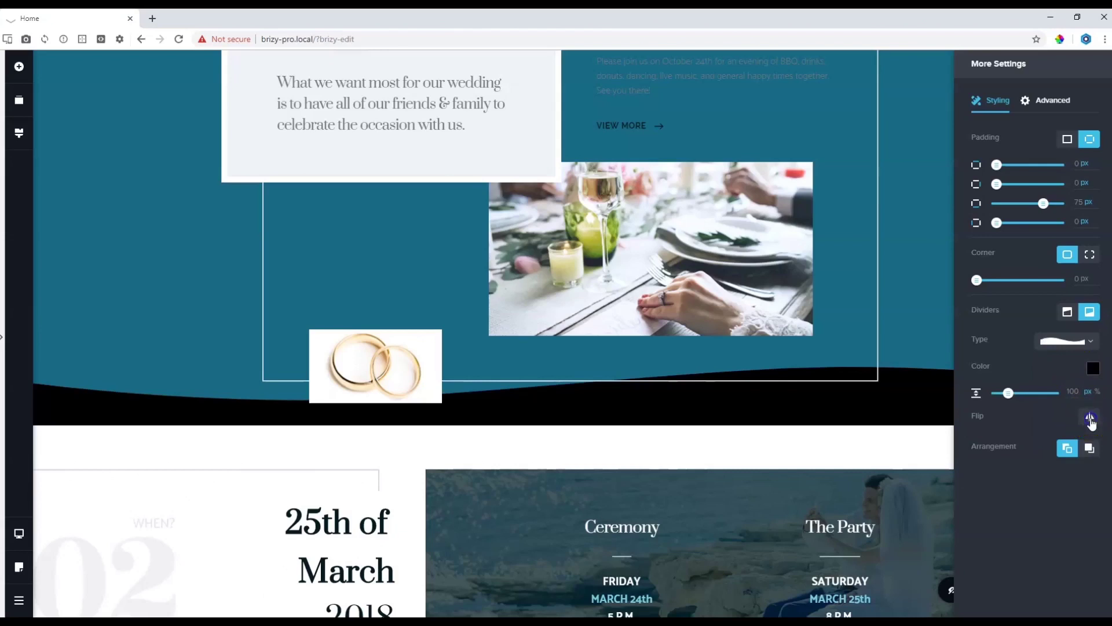
pyautogui.click(1089, 416)
# - Colour the wave divider white and raise its height to 192 px
pyautogui.click(1094, 369)
pyautogui.click(1071, 490)
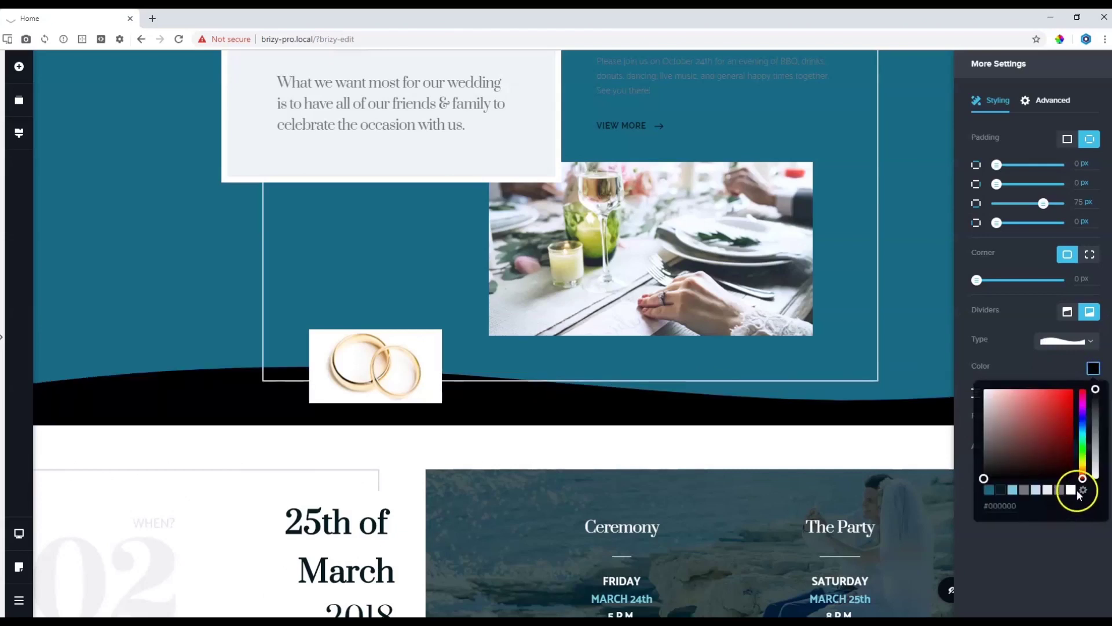
pyautogui.click(1095, 369)
pyautogui.moveTo(1003, 394); pyautogui.dragTo(1019, 396)
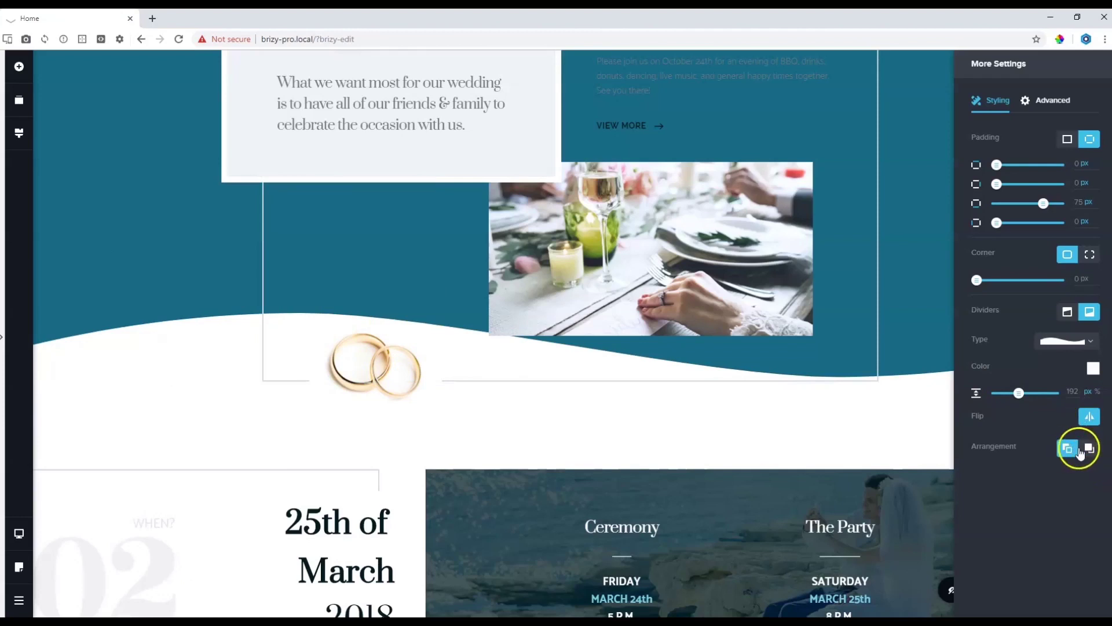
# - Enlarge the wave divider to 258 px, with Arrangement set back behind the rings image
pyautogui.click(1089, 449)
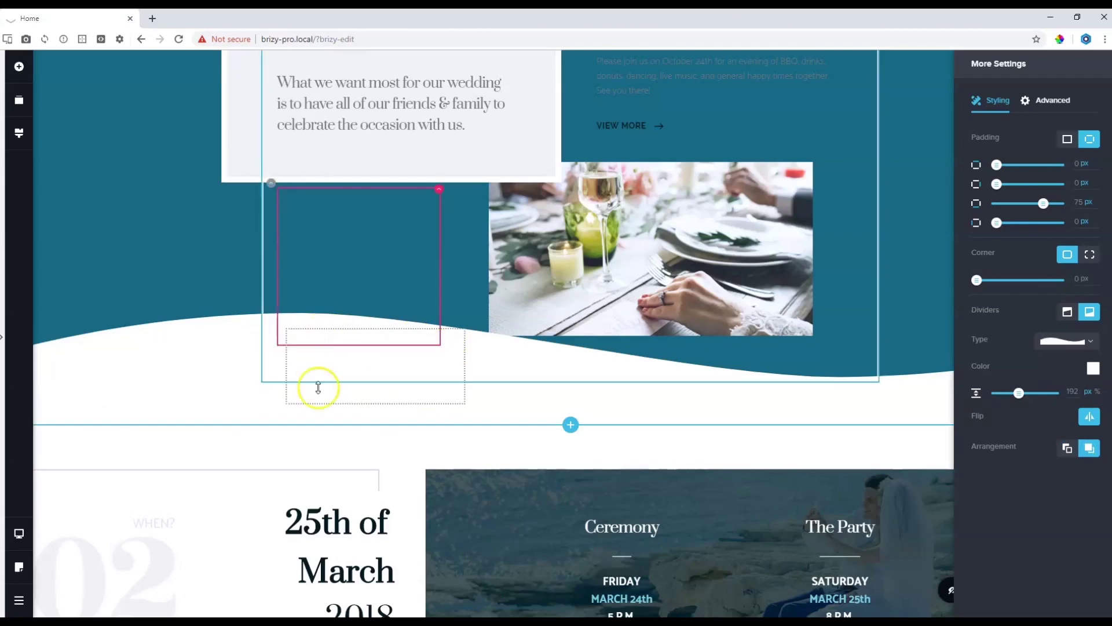
pyautogui.moveTo(1018, 393); pyautogui.dragTo(1026, 393)
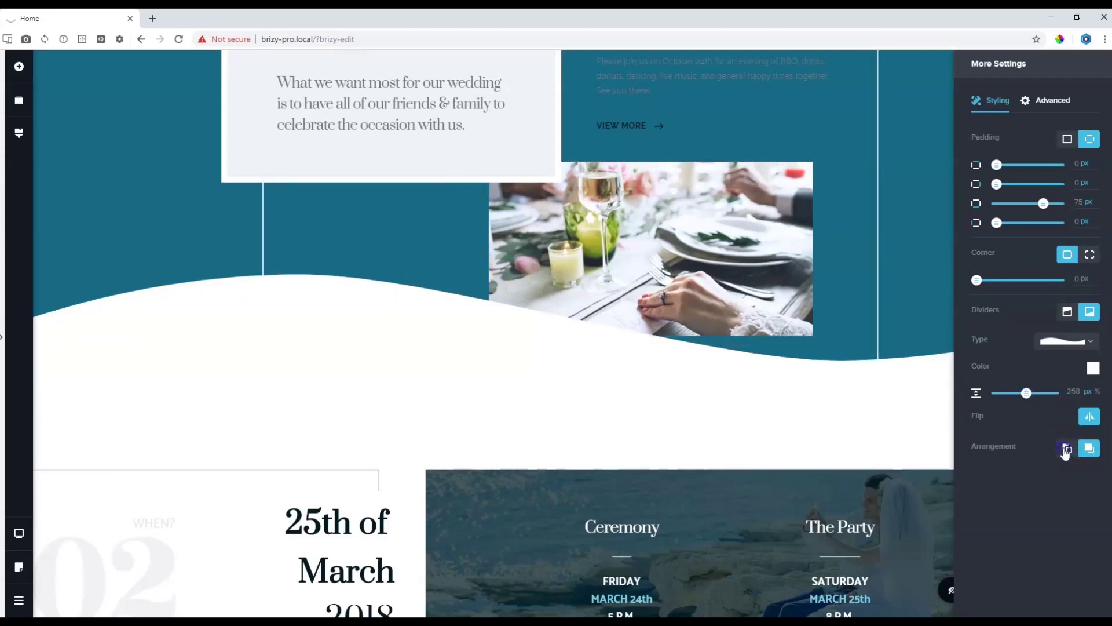
pyautogui.click(1067, 448)
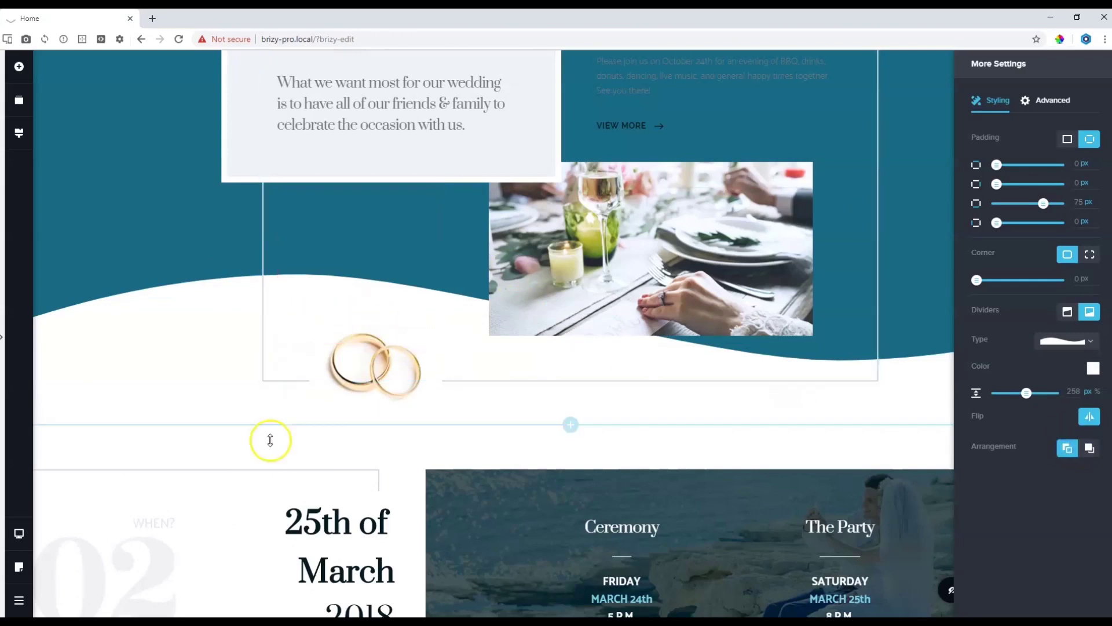
pyautogui.moveTo(270, 440)
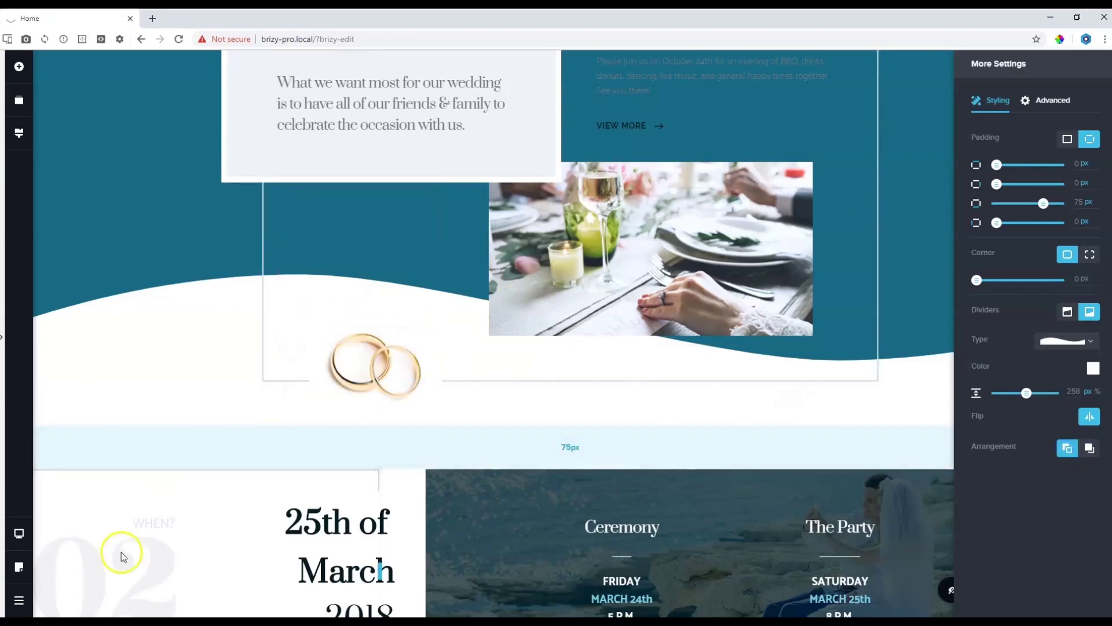
pyautogui.scroll(3, 430, 346)
pyautogui.click(430, 379)
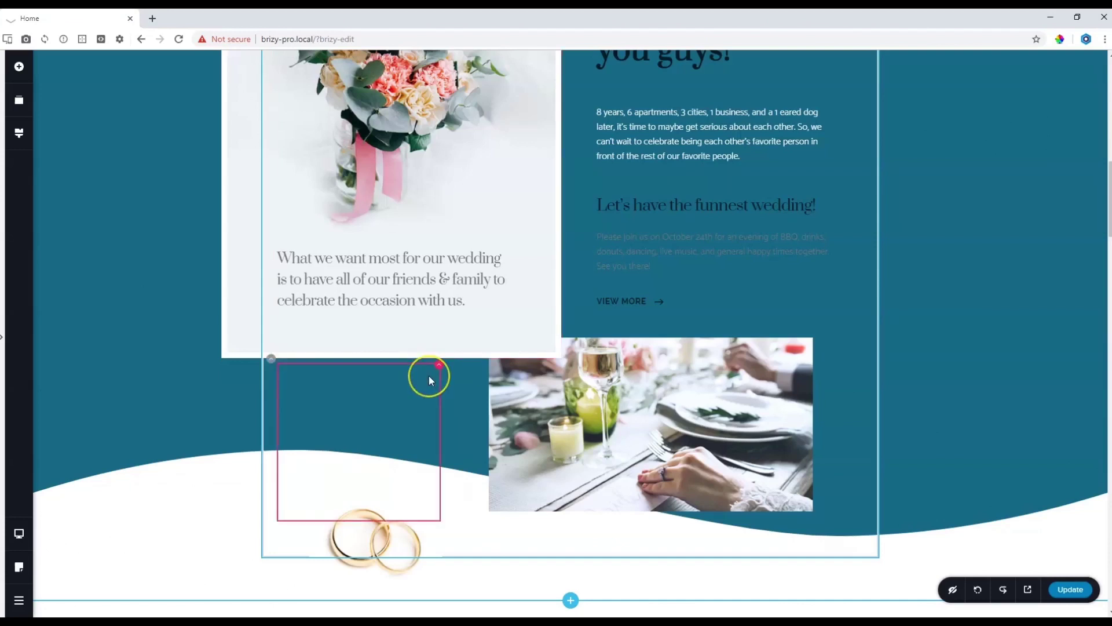
pyautogui.scroll(10, 430, 380)
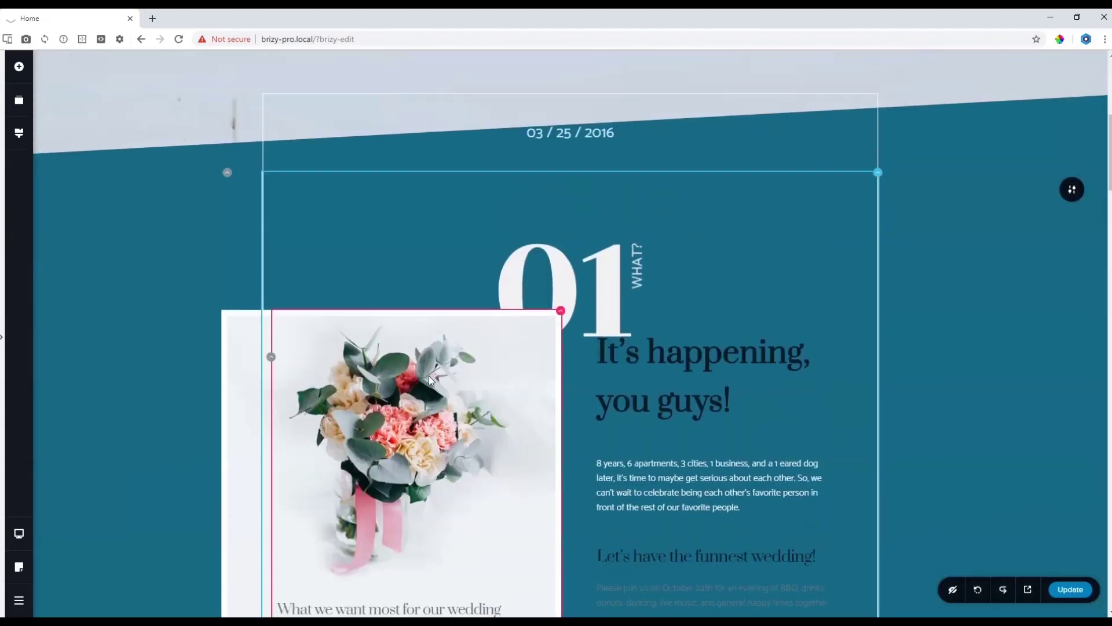
pyautogui.scroll(2, 428, 376)
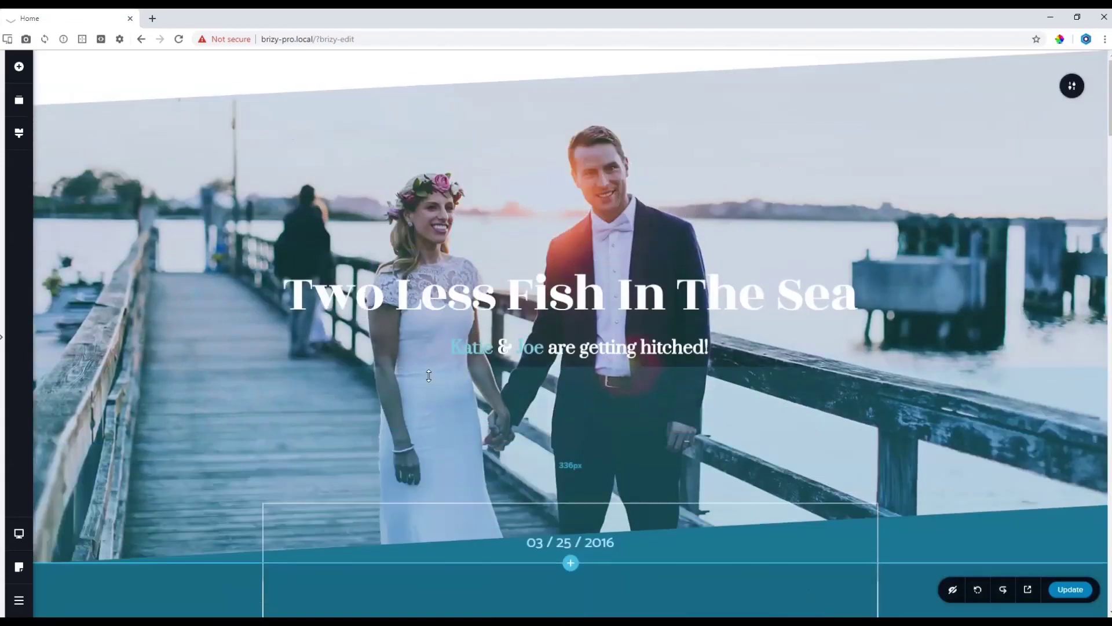